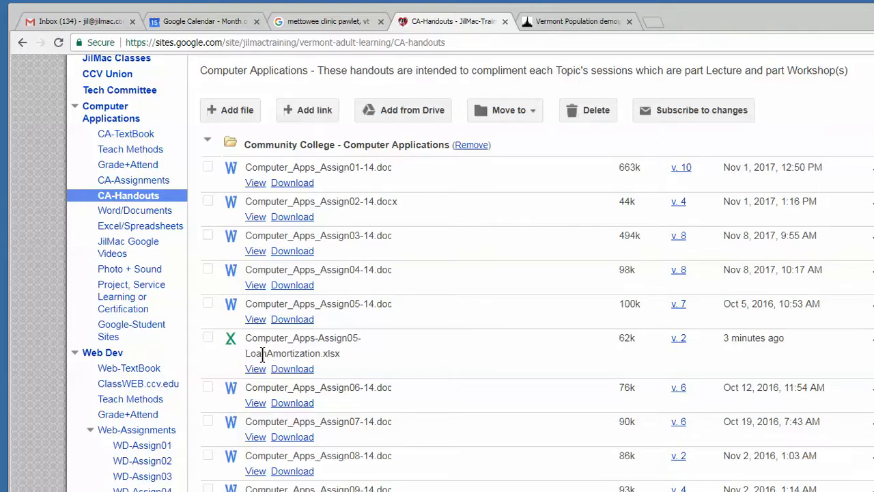
Download the Computer_Apps-Assign05-LoanAmortization.xlsx handout from the CA-Handouts page
{"action": "left_click_drag", "start_coordinate": [245, 353], "coordinate": [321, 354]}
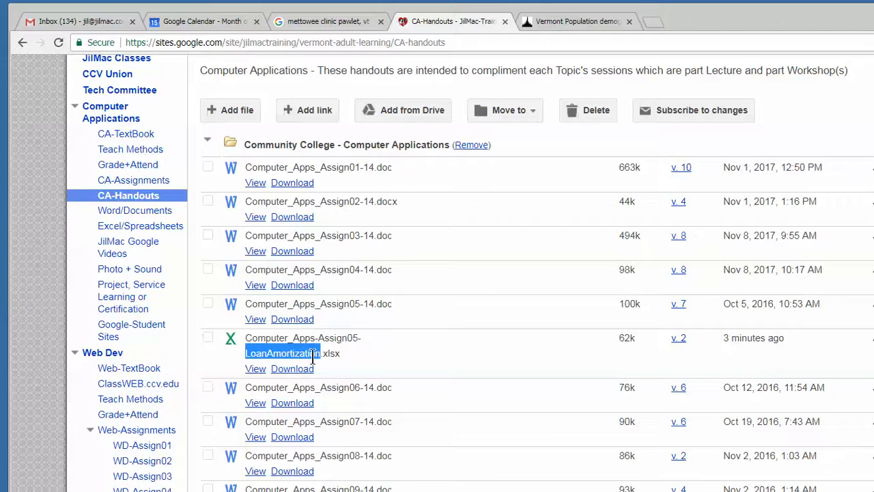
{"action": "left_click", "coordinate": [293, 370]}
Switch to a new Windows Explorer window and open the user profile's Downloads folder
{"action": "key", "text": "super+e"}
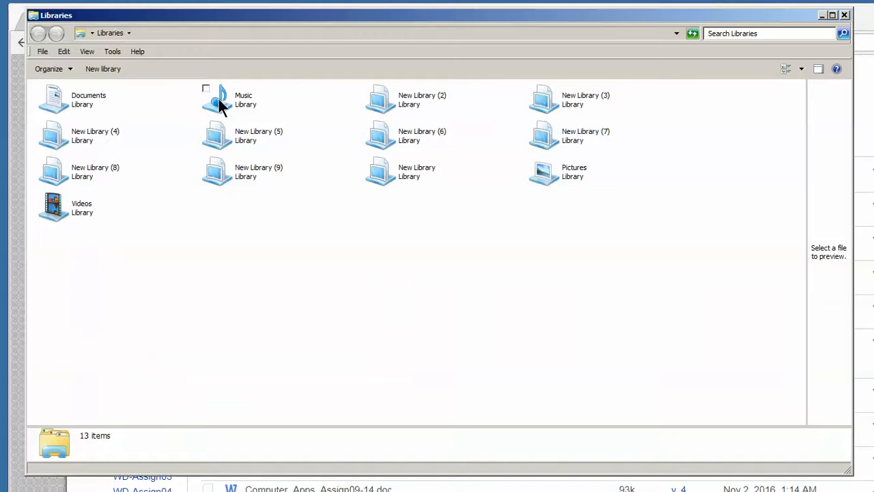
{"action": "left_click", "coordinate": [80, 34]}
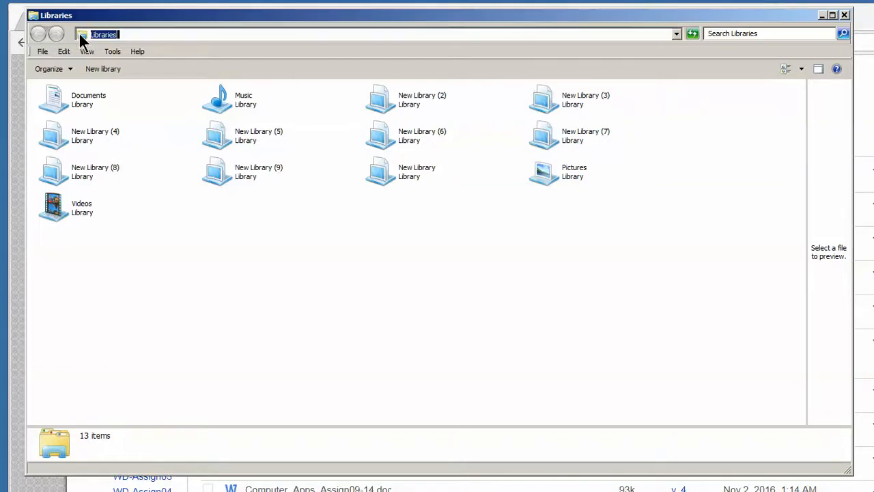
{"action": "key", "text": "F4"}
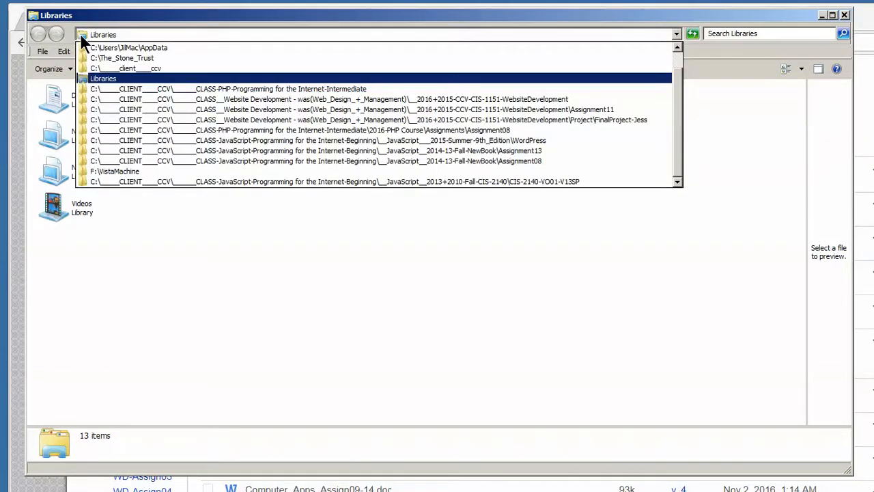
{"action": "left_click", "coordinate": [96, 49]}
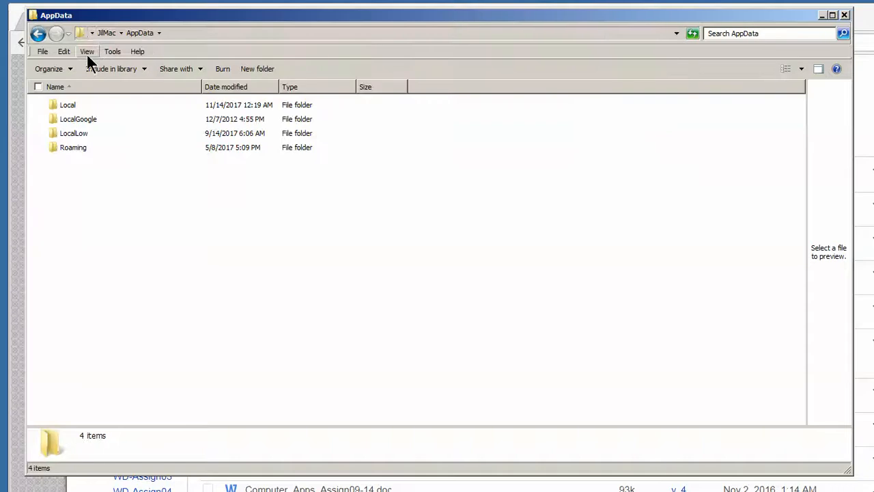
{"action": "left_click", "coordinate": [102, 33]}
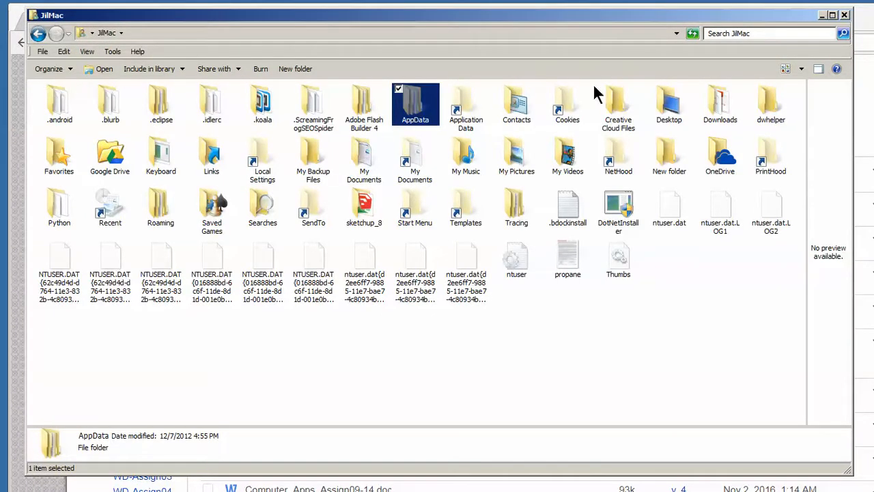
{"action": "double_click", "coordinate": [720, 108]}
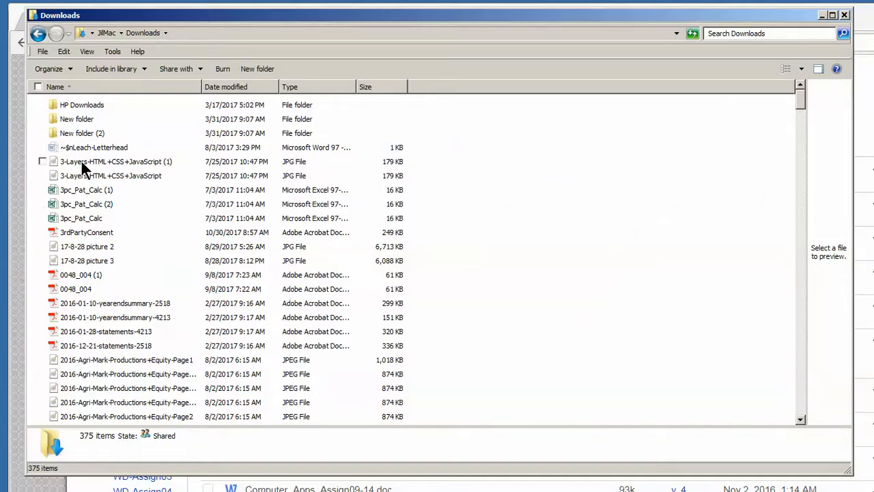
Sort the Downloads folder by name in ascending order and look for the downloaded Computer_Apps-Assign05-LoanAmortization file
{"action": "left_click", "coordinate": [124, 88]}
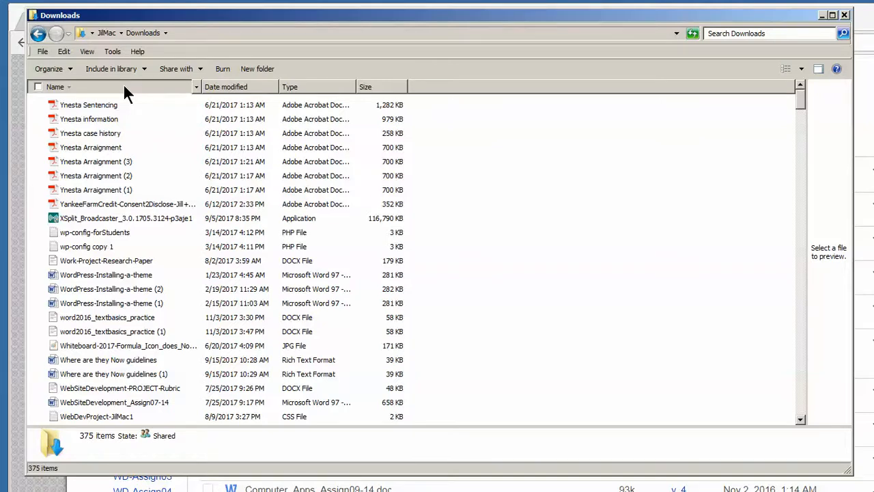
{"action": "left_click", "coordinate": [125, 88]}
{"action": "scroll", "coordinate": [127, 121], "scroll_direction": "down", "scroll_amount": 20}
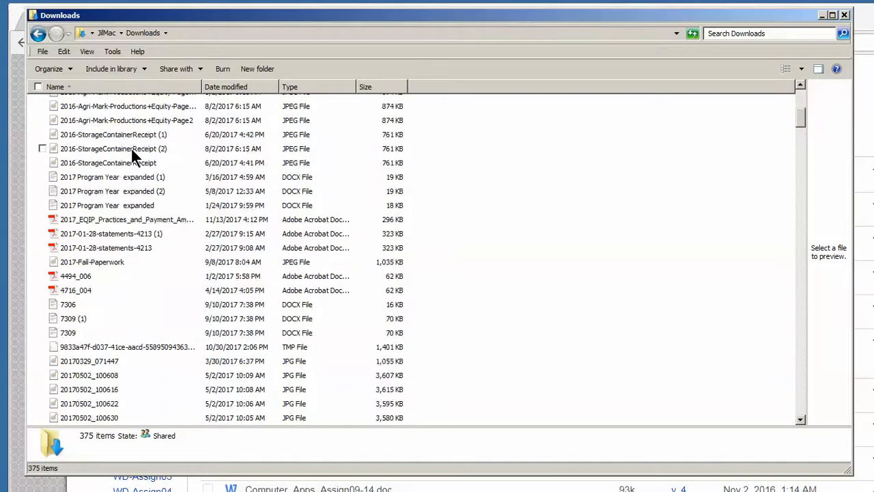
{"action": "scroll", "coordinate": [103, 201], "scroll_direction": "up", "scroll_amount": 3}
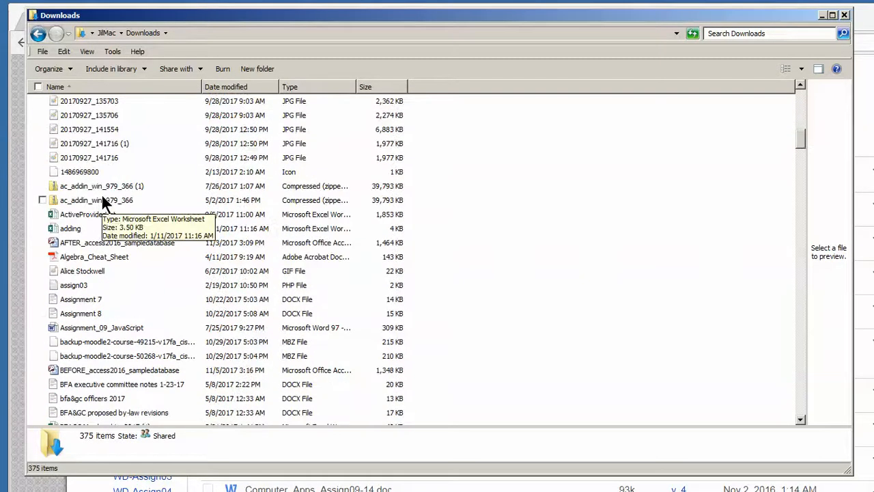
{"action": "scroll", "coordinate": [103, 196], "scroll_direction": "down", "scroll_amount": 6}
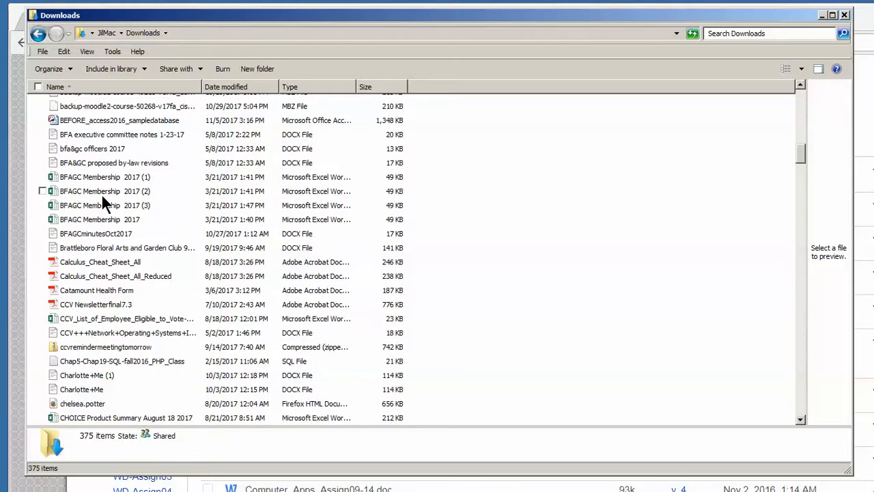
{"action": "scroll", "coordinate": [103, 197], "scroll_direction": "down", "scroll_amount": 4}
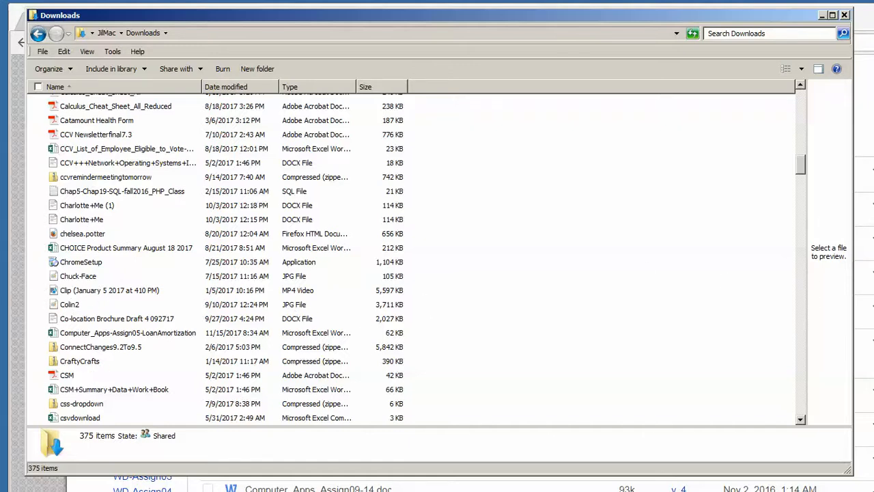
{"action": "key", "text": "alt+Tab"}
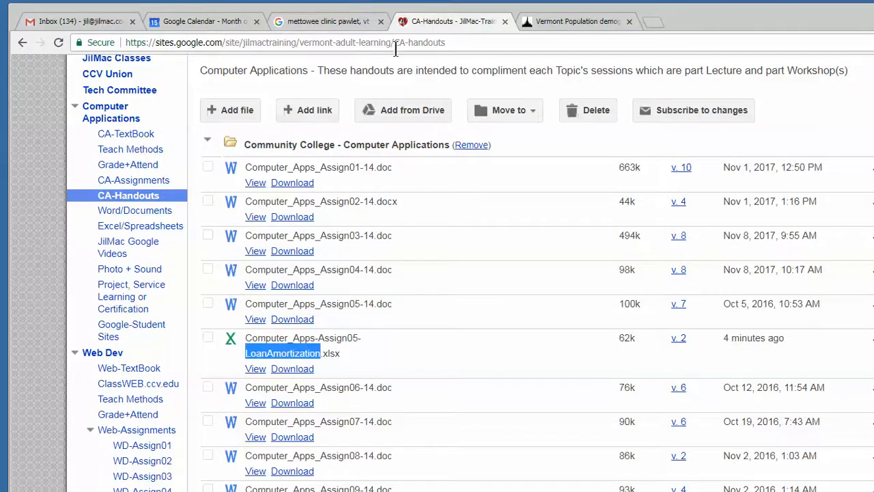
{"action": "key", "text": "alt+Tab"}
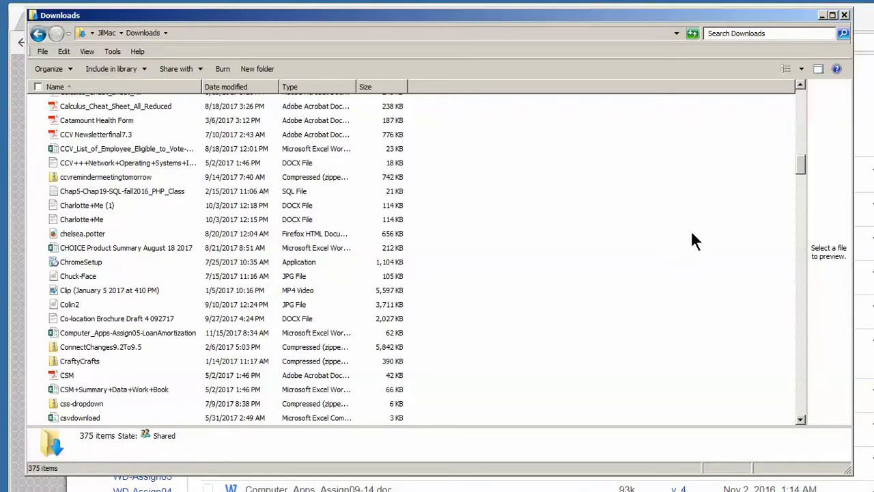
{"action": "left_click_drag", "start_coordinate": [802, 167], "coordinate": [800, 92]}
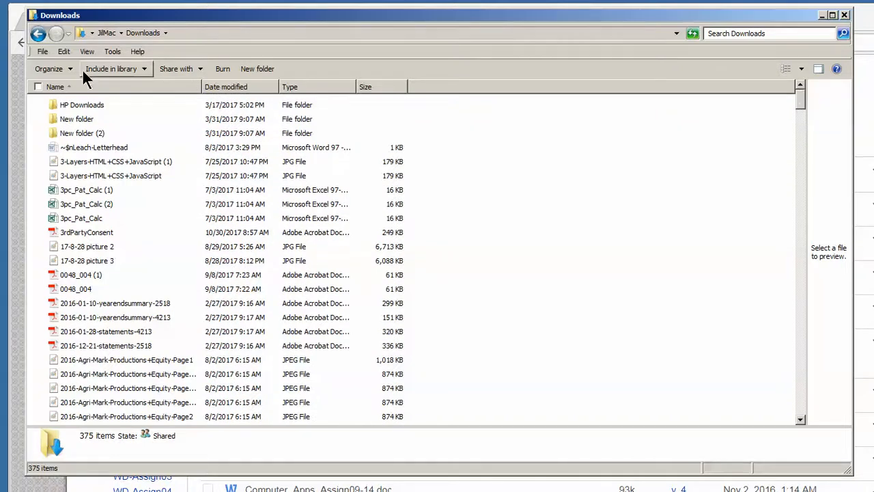
Go to the root of the C: drive and sort its contents by name in ascending order
{"action": "left_click", "coordinate": [80, 34]}
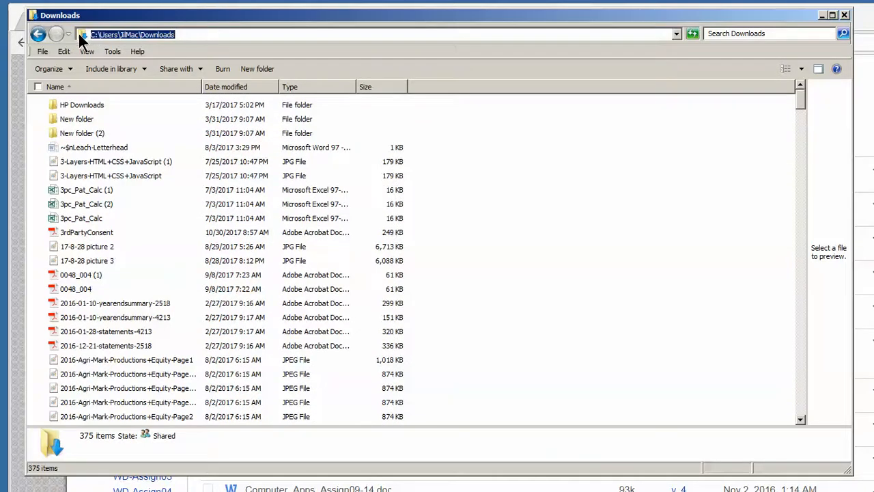
{"action": "left_click", "coordinate": [79, 37]}
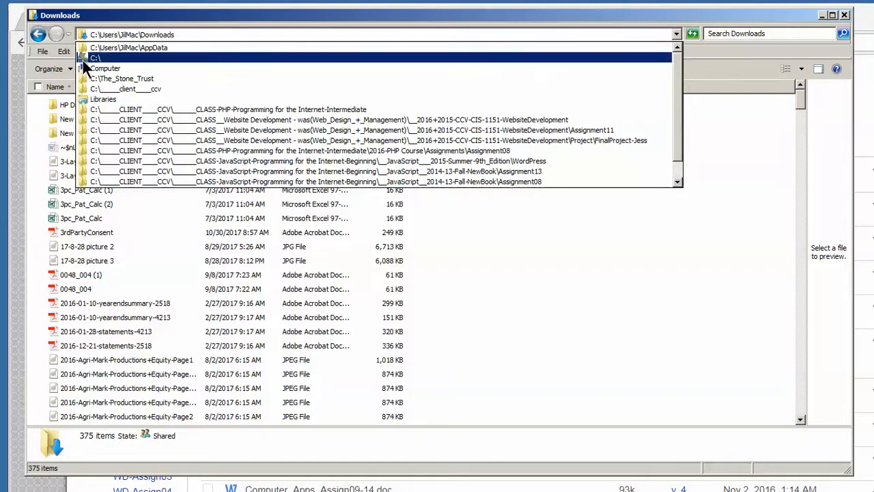
{"action": "left_click", "coordinate": [82, 59]}
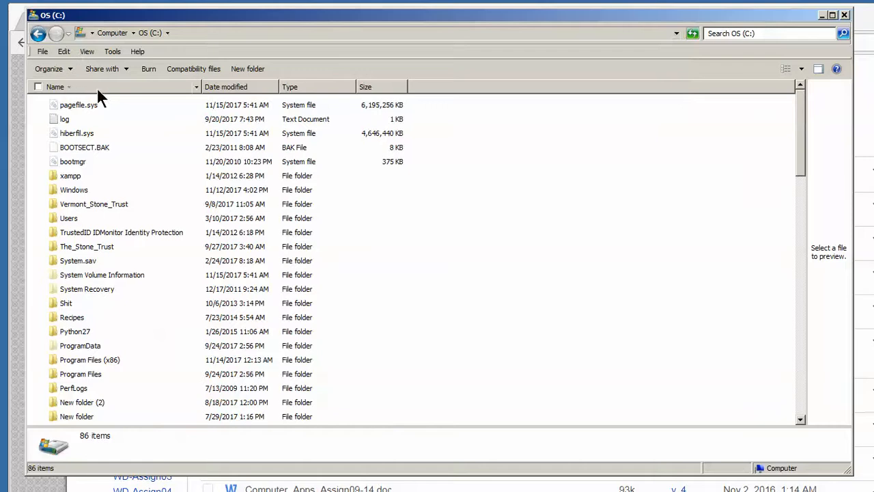
{"action": "left_click", "coordinate": [97, 87]}
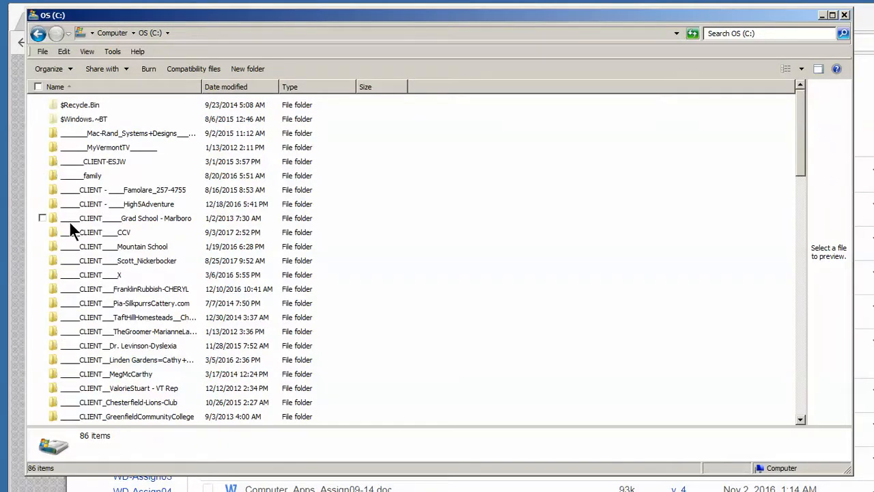
Open the Computer_Apps-Assign05-LoanAmortization workbook from Assignment05 in the CCV client's _Class-Computer_Applications-2017+6+5 Assignments folder
{"action": "double_click", "coordinate": [93, 232]}
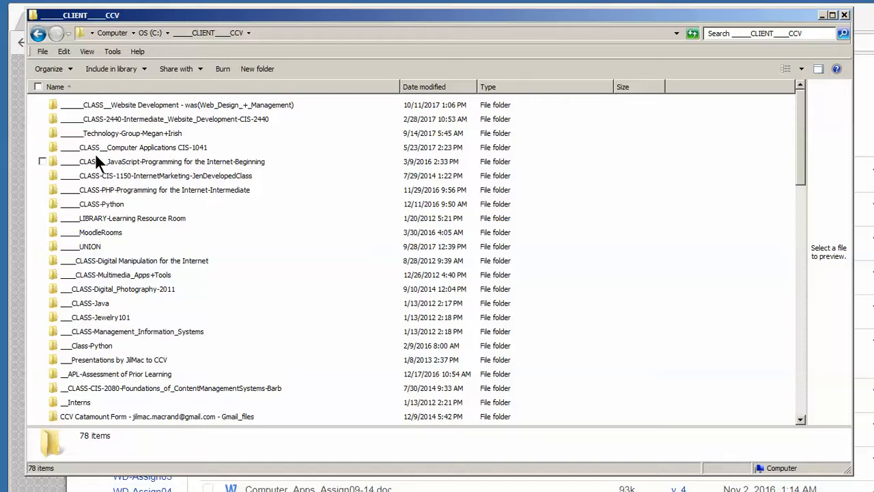
{"action": "double_click", "coordinate": [122, 147]}
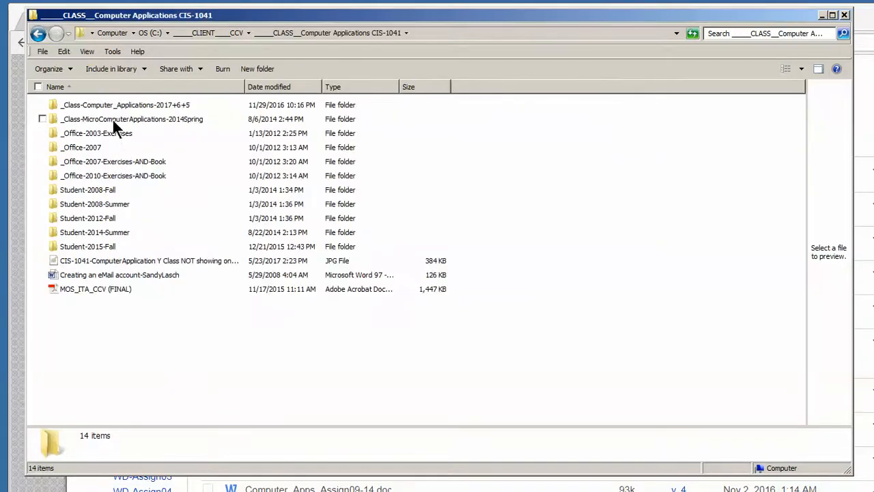
{"action": "double_click", "coordinate": [113, 103]}
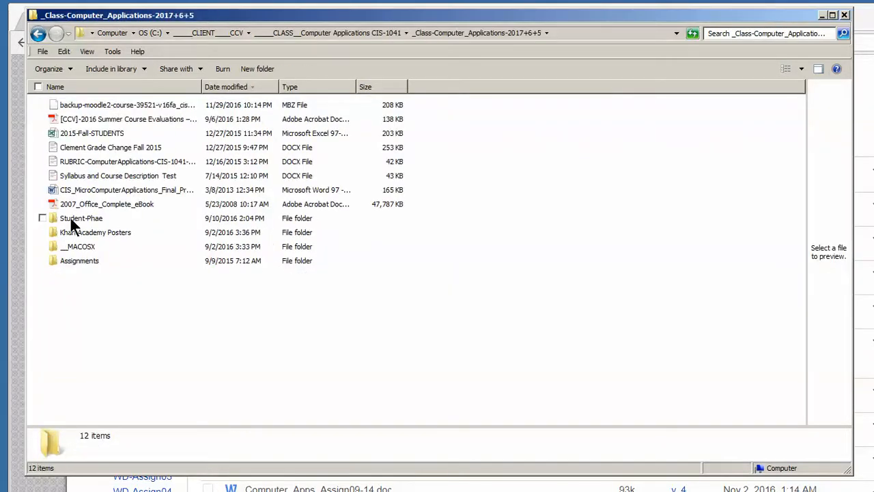
{"action": "double_click", "coordinate": [75, 261]}
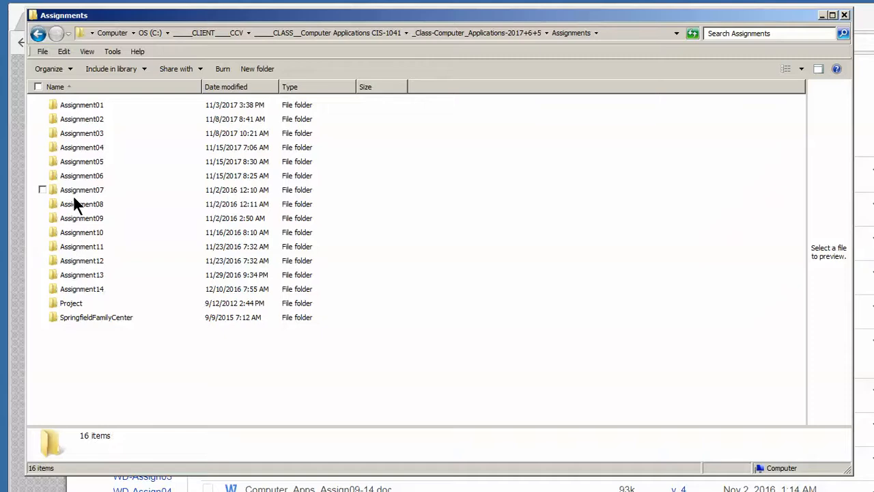
{"action": "double_click", "coordinate": [79, 161]}
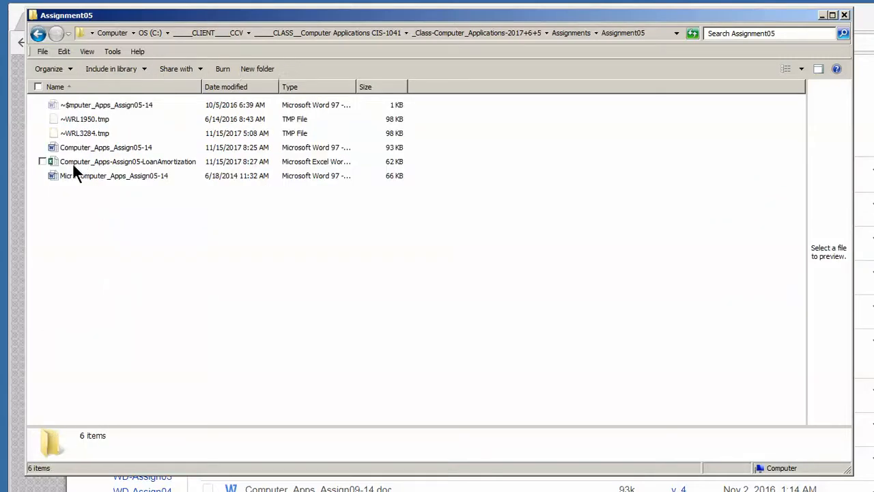
{"action": "left_click", "coordinate": [160, 161]}
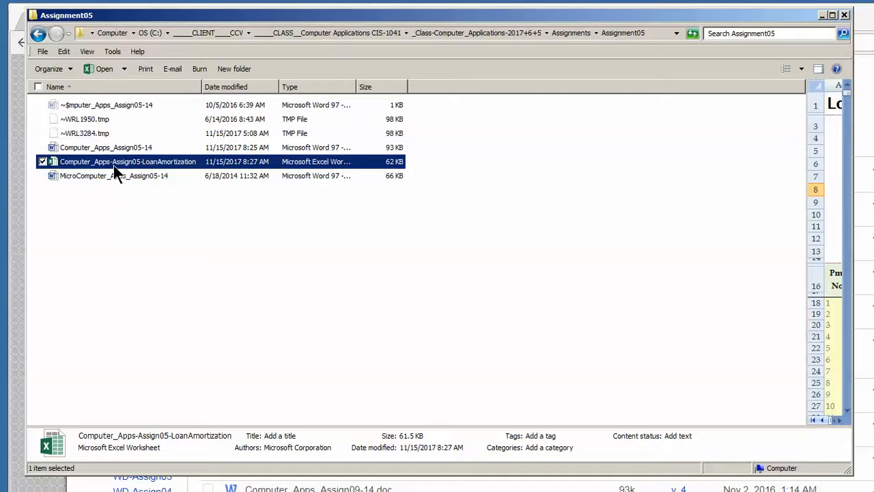
{"action": "double_click", "coordinate": [116, 162]}
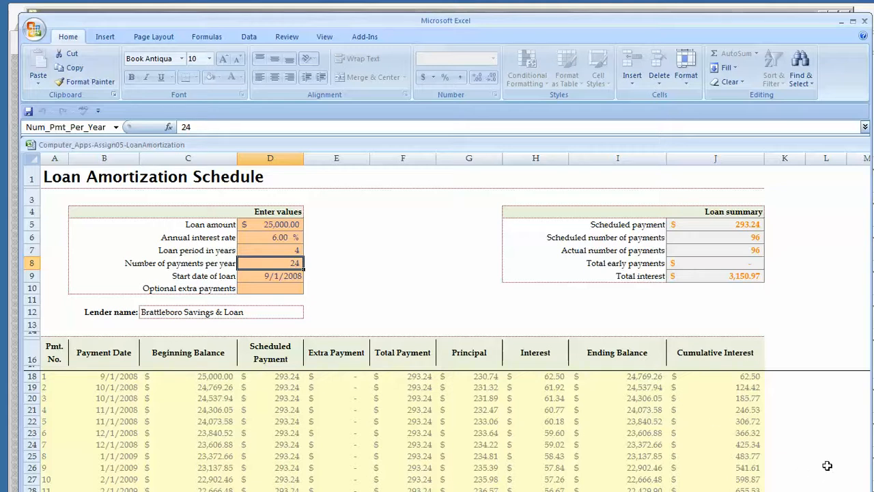
Reposition and widen the Excel window across the screen and set the worksheet zoom to 110%
{"action": "mouse_move", "coordinate": [708, 20]}
{"action": "left_mouse_down"}
{"action": "mouse_move", "coordinate": [708, 11]}
{"action": "mouse_move", "coordinate": [696, 12]}
{"action": "left_mouse_up"}
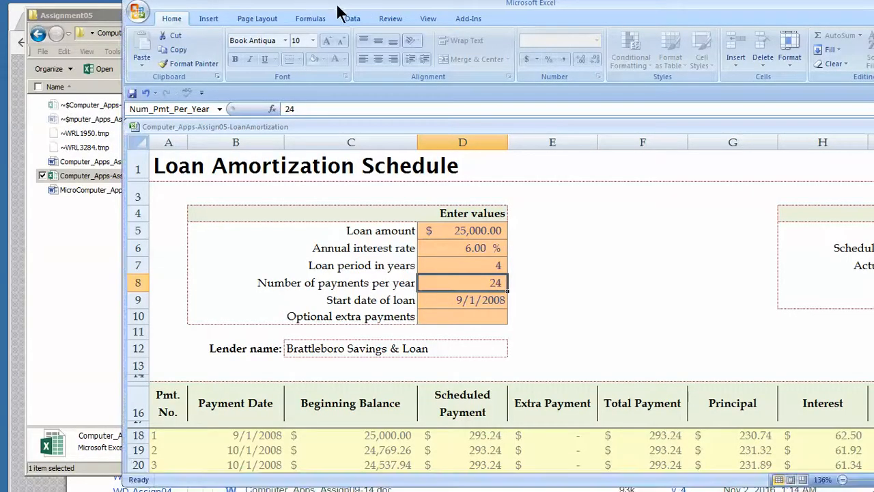
{"action": "left_click_drag", "start_coordinate": [337, 5], "coordinate": [226, 13]}
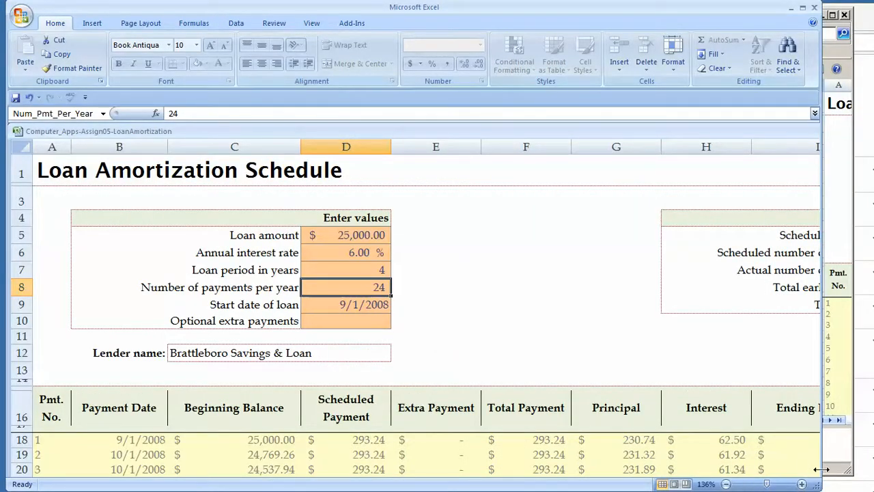
{"action": "left_click_drag", "start_coordinate": [821, 469], "coordinate": [872, 471]}
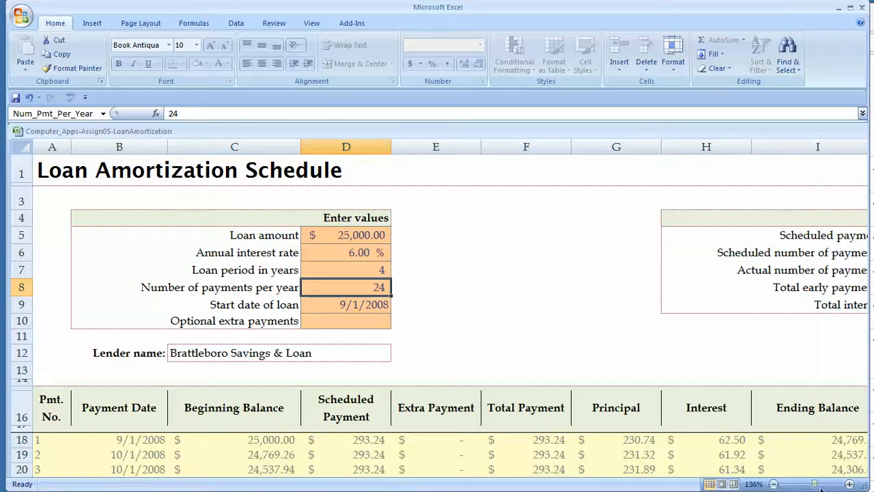
{"action": "mouse_move", "coordinate": [814, 484]}
{"action": "left_mouse_down"}
{"action": "mouse_move", "coordinate": [833, 484]}
{"action": "mouse_move", "coordinate": [815, 486]}
{"action": "left_mouse_up"}
{"action": "left_click_drag", "start_coordinate": [814, 485], "coordinate": [812, 486]}
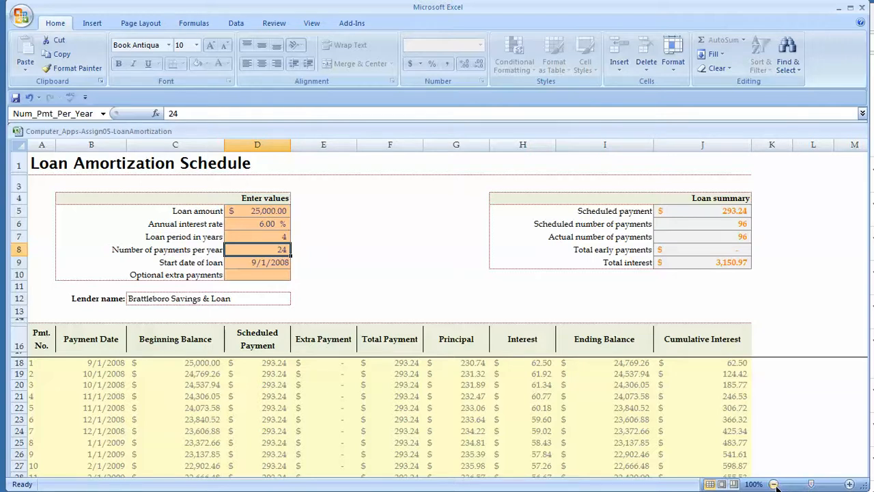
{"action": "left_click", "coordinate": [849, 484]}
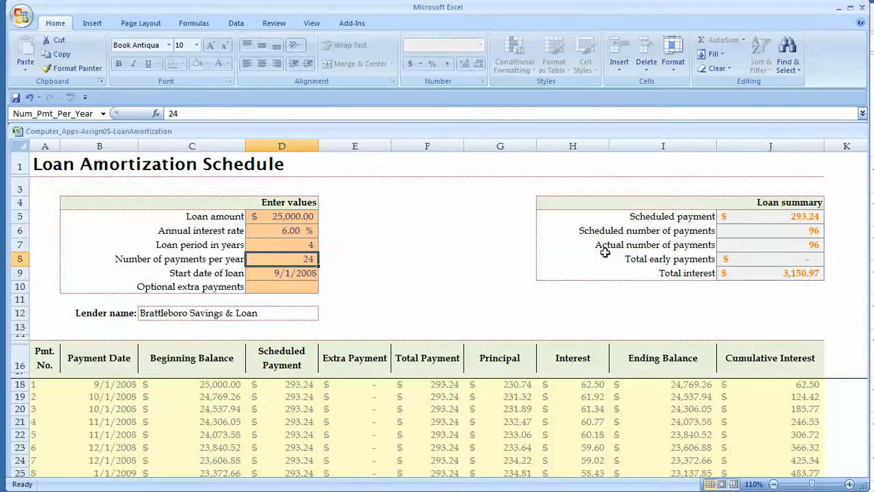
Review the loan amount, annual interest rate, loan period, number of payments per year and start date inputs
{"action": "left_click", "coordinate": [275, 217]}
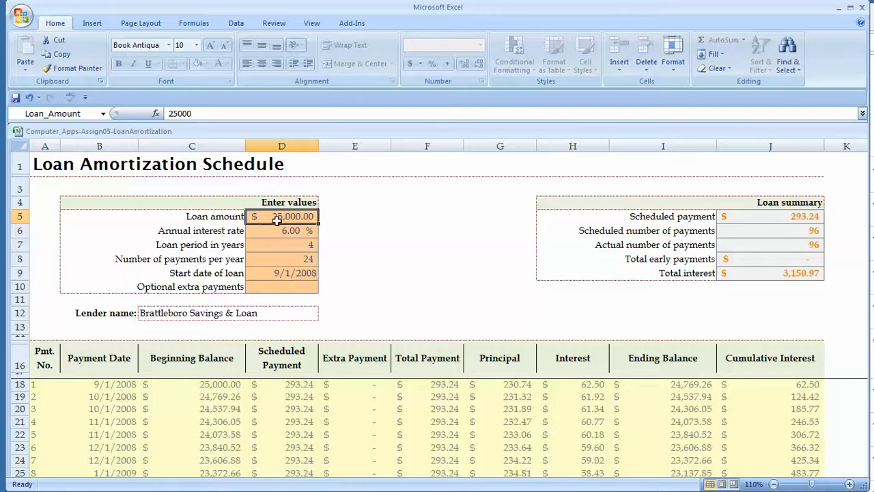
{"action": "left_click", "coordinate": [277, 231]}
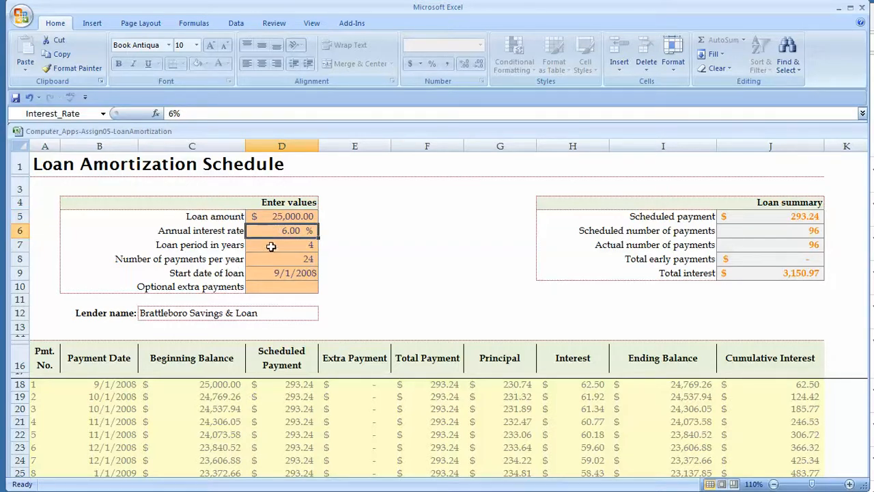
{"action": "left_click", "coordinate": [270, 246]}
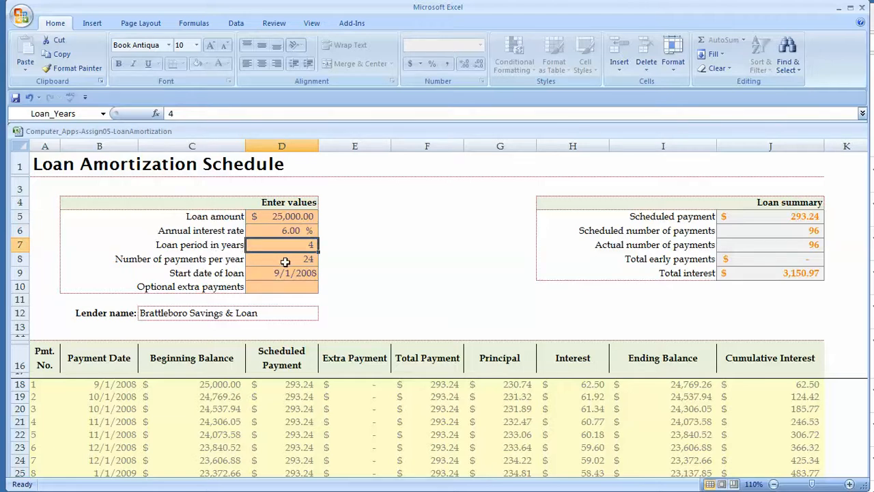
{"action": "left_click", "coordinate": [284, 261]}
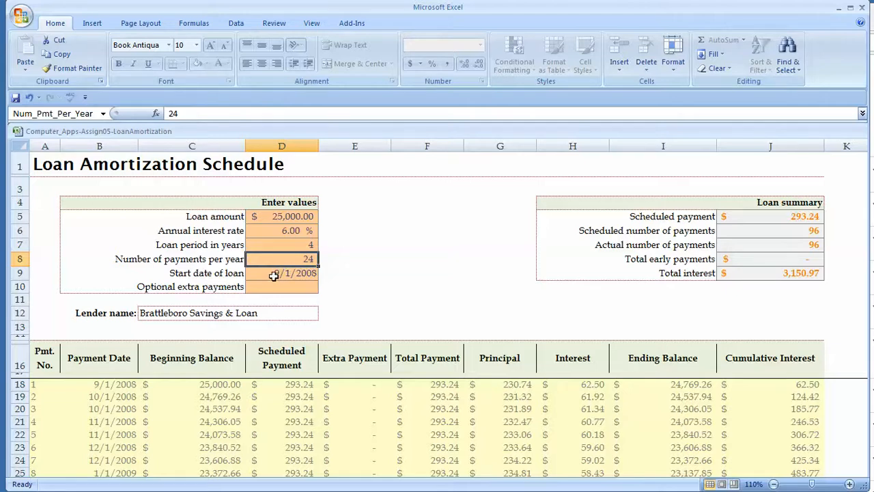
{"action": "left_click", "coordinate": [274, 275]}
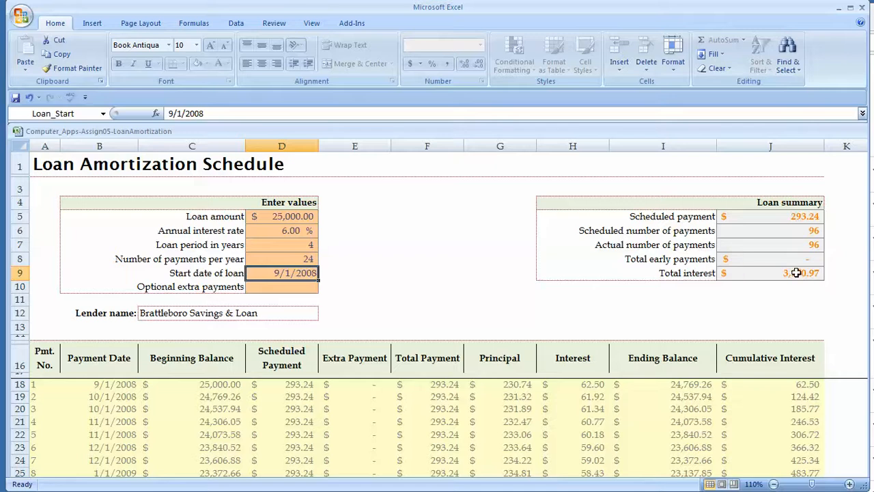
Set the loan amount in the loan amortization schedule to 55,000
{"action": "left_click", "coordinate": [281, 218]}
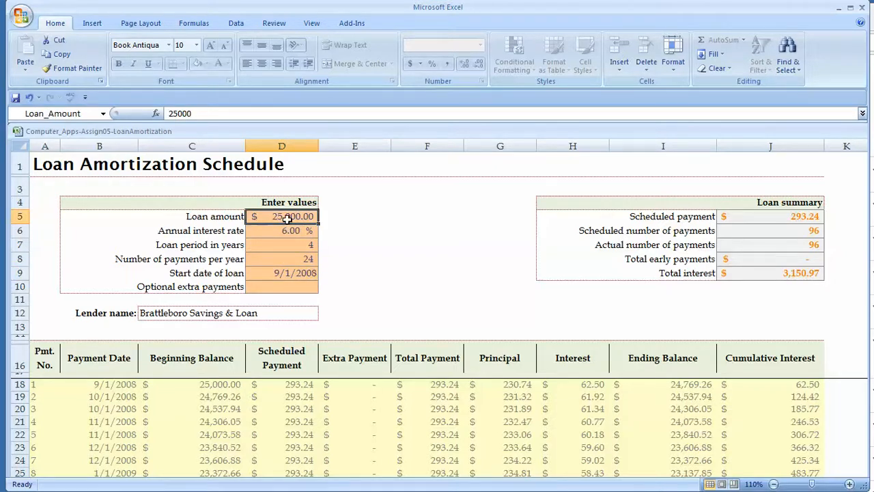
{"action": "type", "text": "55"}
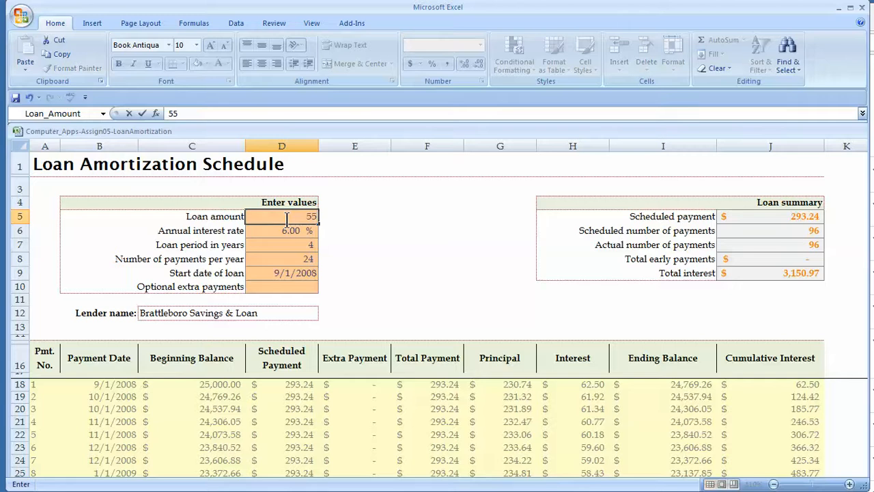
{"action": "type", "text": "000"}
{"action": "key", "text": "Return"}
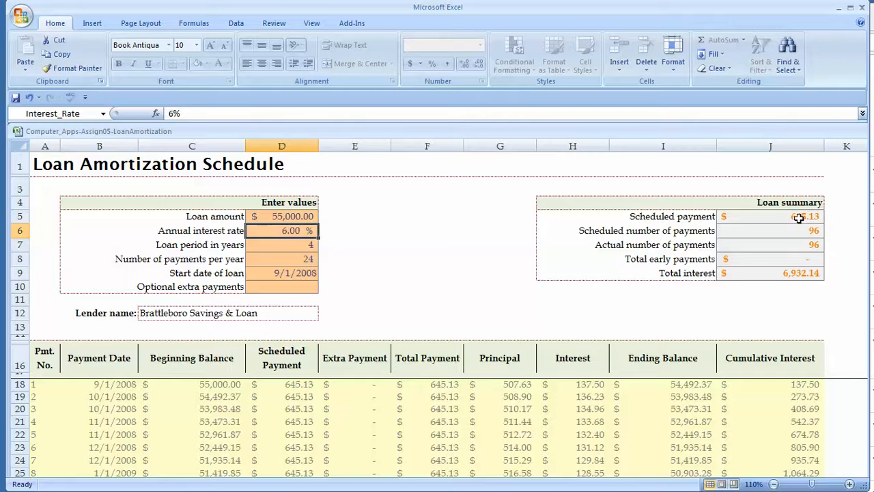
Set the loan period to 30 years and the number of payments per year to 12
{"action": "left_click", "coordinate": [302, 243]}
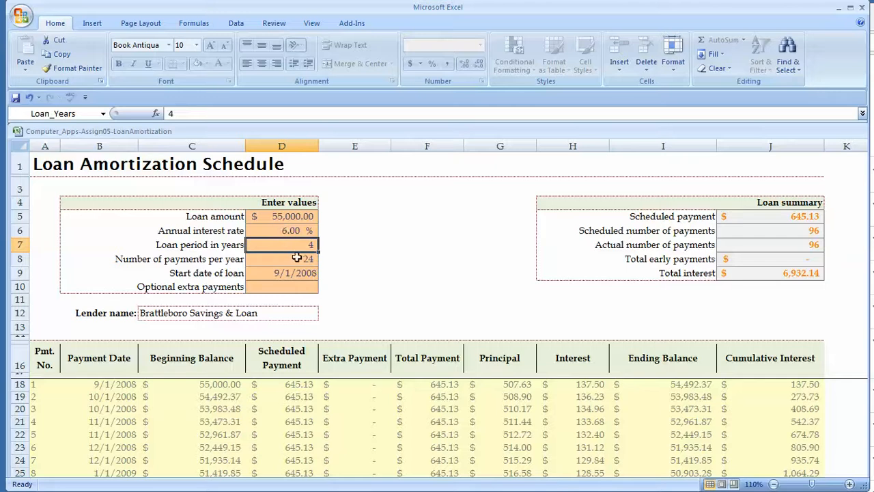
{"action": "left_click", "coordinate": [297, 244]}
{"action": "type", "text": "30"}
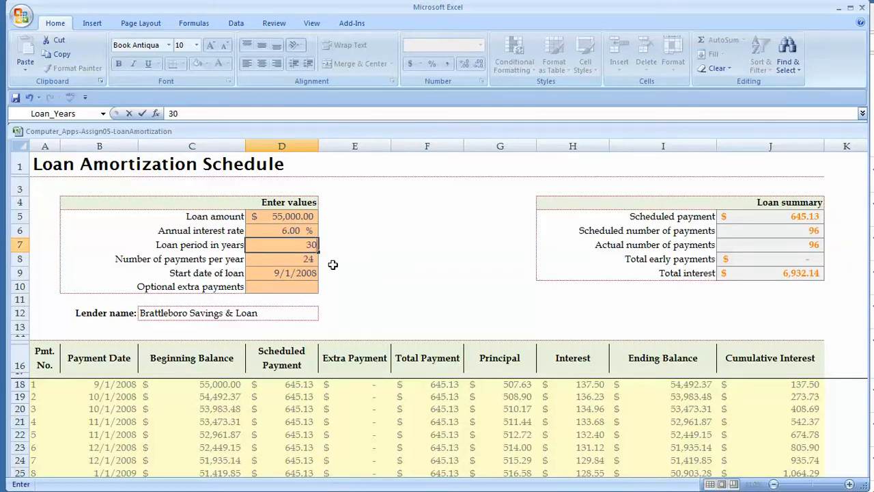
{"action": "left_click", "coordinate": [307, 259]}
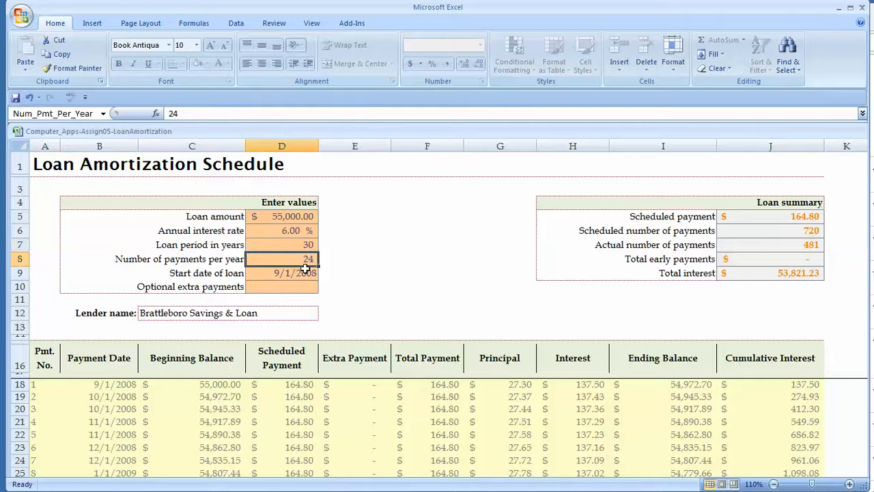
{"action": "type", "text": "12"}
{"action": "left_click", "coordinate": [305, 268]}
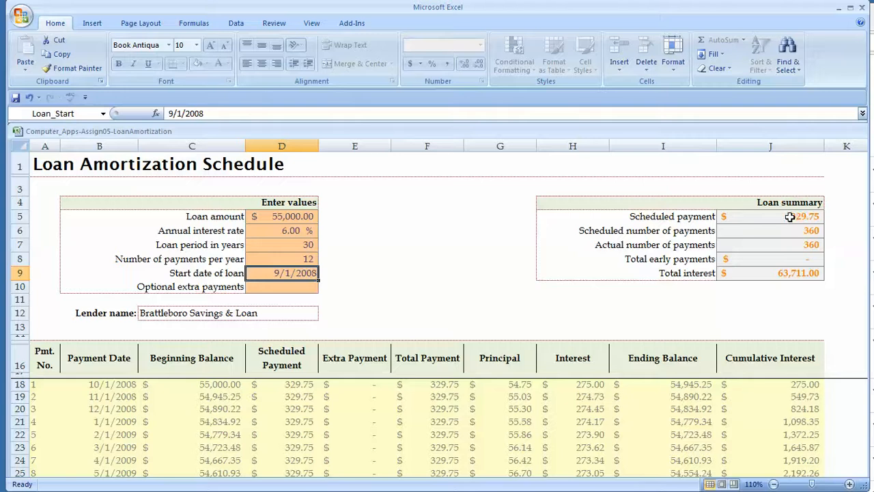
Set the annual interest rate of the loan to 12%
{"action": "left_click", "coordinate": [290, 231]}
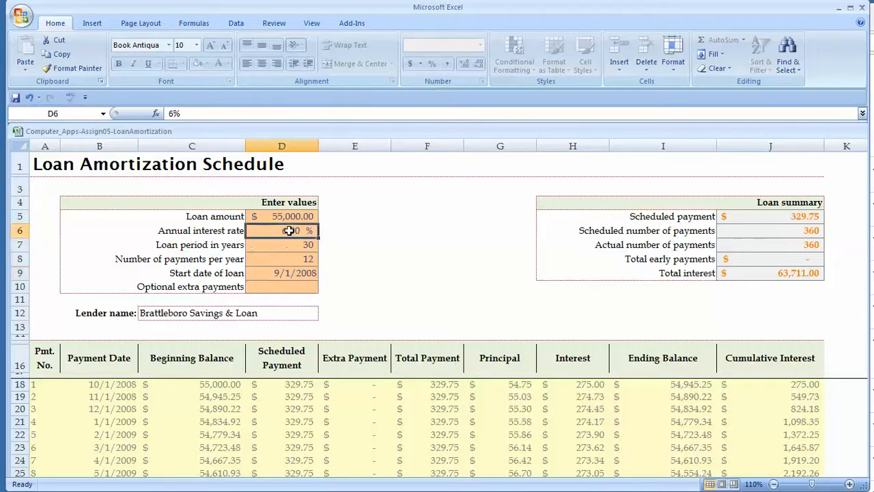
{"action": "type", "text": "12"}
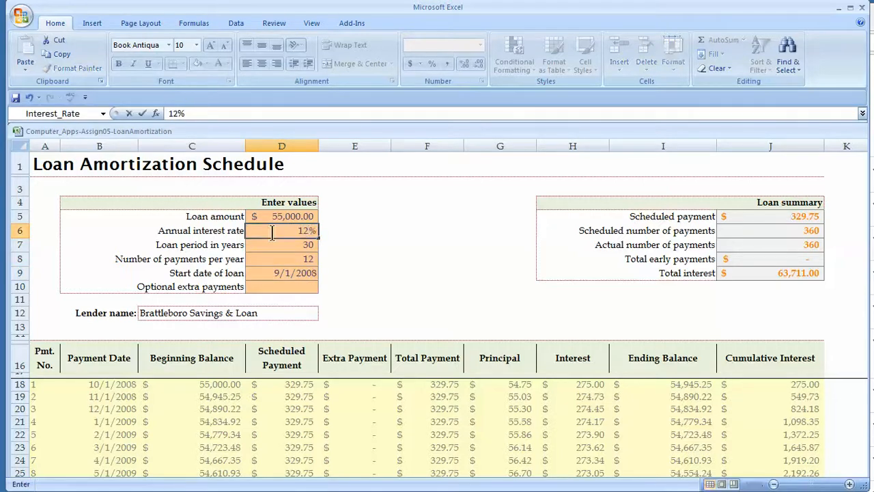
{"action": "key", "text": "Return"}
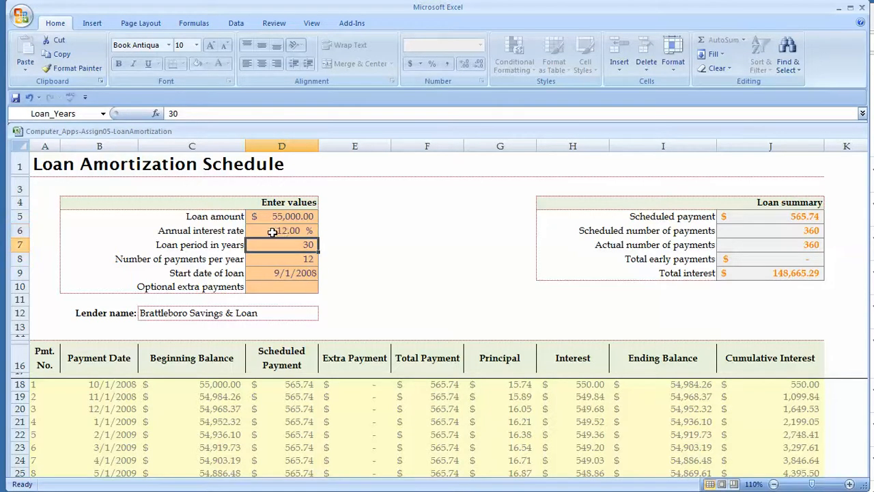
Set the start date of the loan to 10/1/1985 and return to the annual interest rate cell
{"action": "left_click", "coordinate": [283, 273]}
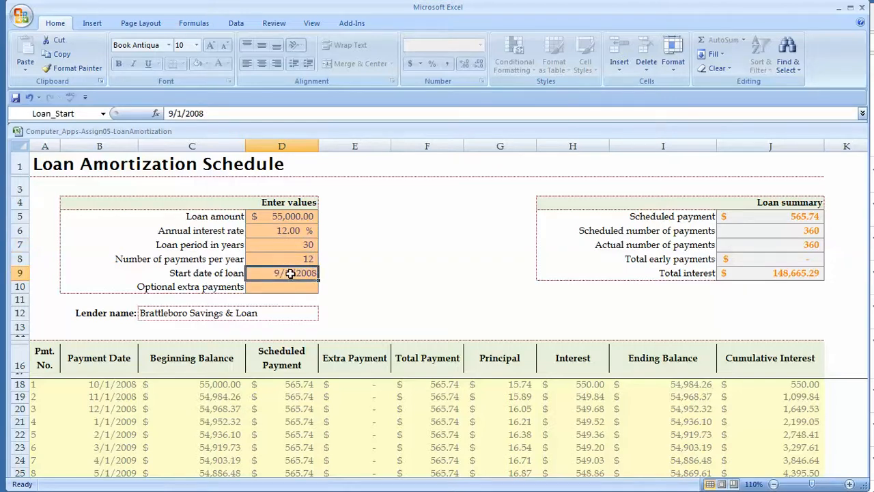
{"action": "type", "text": "10/0"}
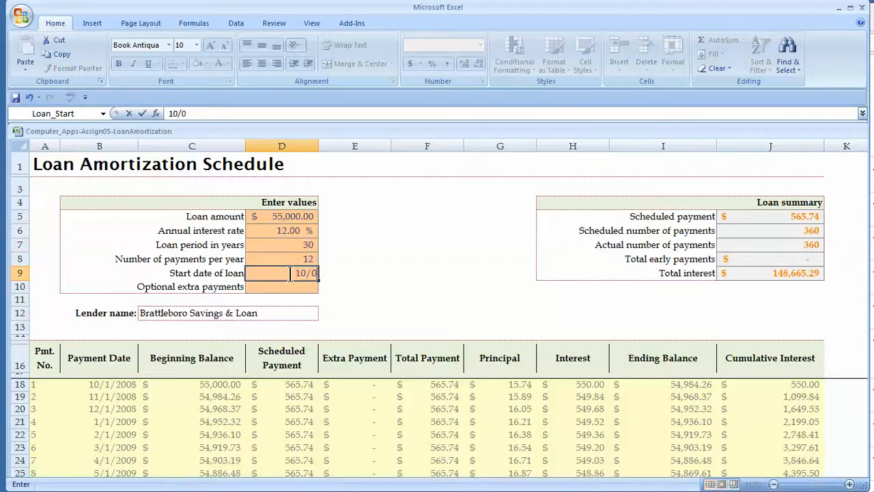
{"action": "type", "text": "1/2015"}
{"action": "key", "text": "BackSpace"}
{"action": "key", "text": "BackSpace"}
{"action": "key", "text": "BackSpace"}
{"action": "key", "text": "BackSpace"}
{"action": "type", "text": "1985"}
{"action": "key", "text": "Return"}
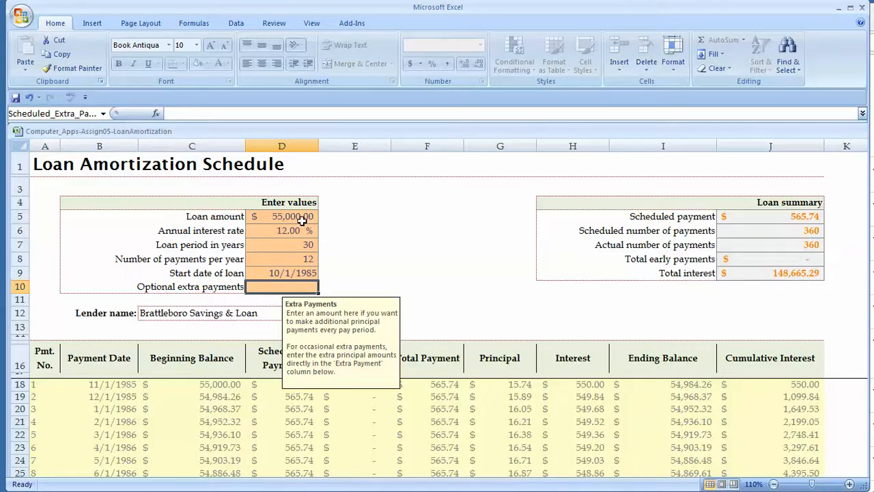
{"action": "left_click", "coordinate": [275, 230]}
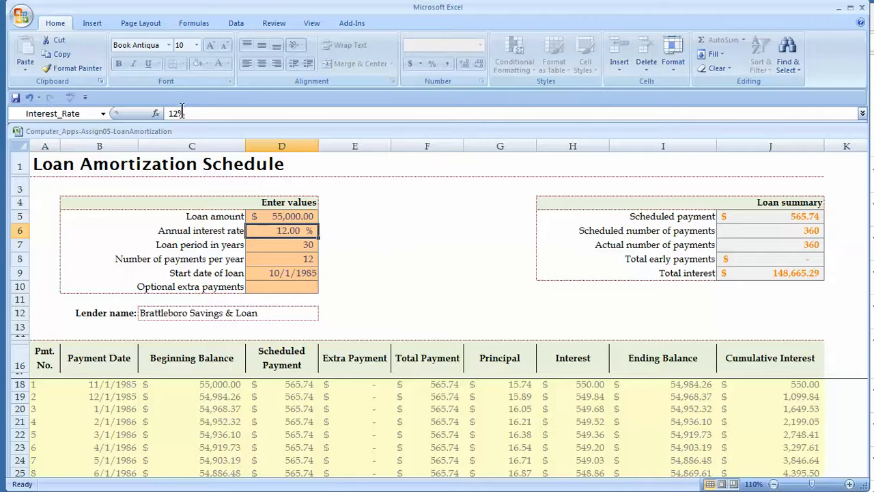
Create a new blank workbook and widen column A to more than twice its width
{"action": "left_click", "coordinate": [23, 19]}
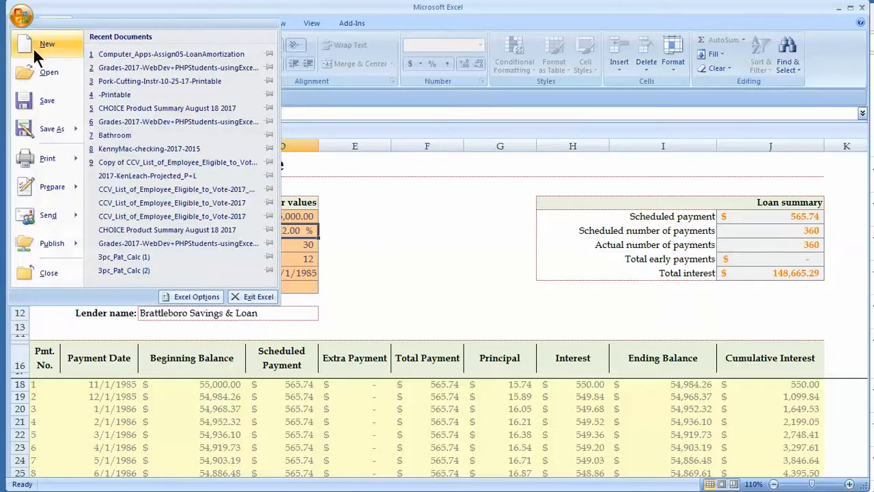
{"action": "left_click", "coordinate": [32, 49]}
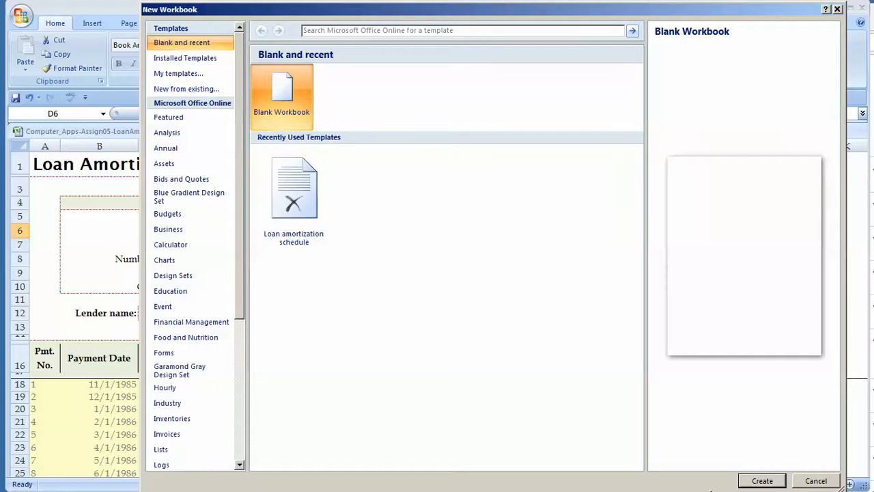
{"action": "left_click", "coordinate": [762, 481]}
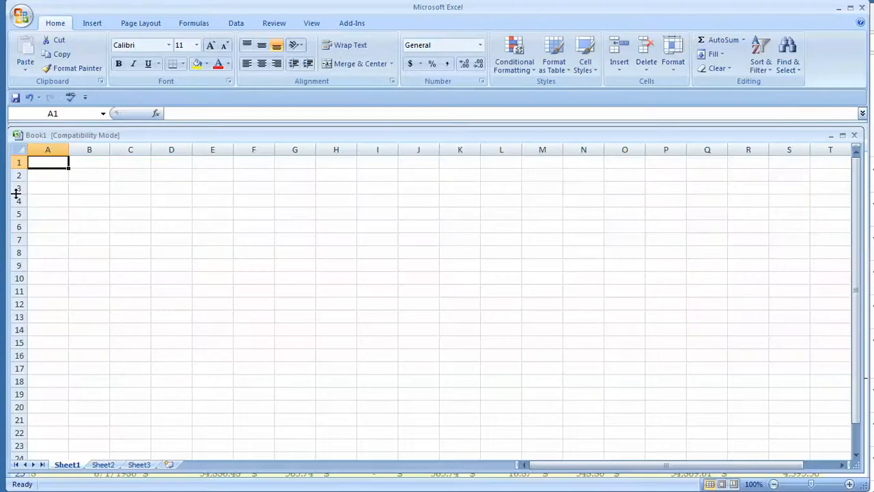
{"action": "left_click_drag", "start_coordinate": [68, 150], "coordinate": [139, 150]}
Enter the heading LOAN AMOUNT in cell A1 and the value 55,000 in A2
{"action": "left_click", "coordinate": [66, 174]}
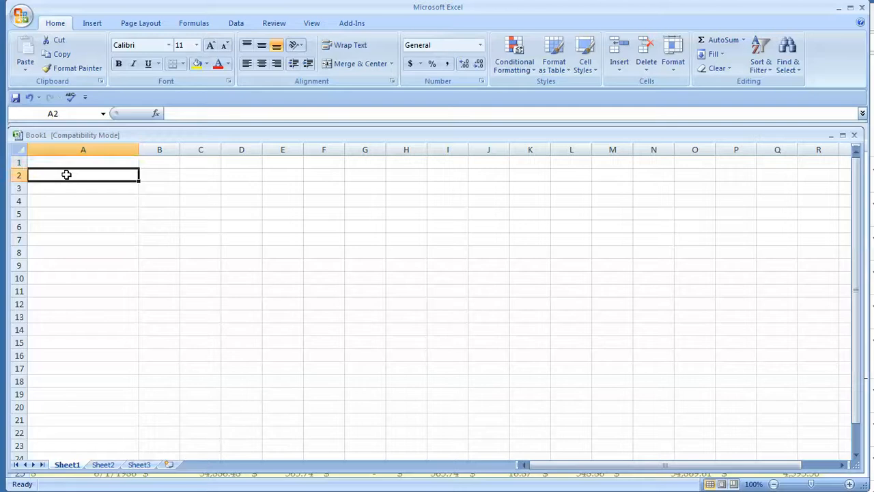
{"action": "left_click", "coordinate": [66, 162]}
{"action": "left_click", "coordinate": [67, 175]}
{"action": "left_click", "coordinate": [67, 163]}
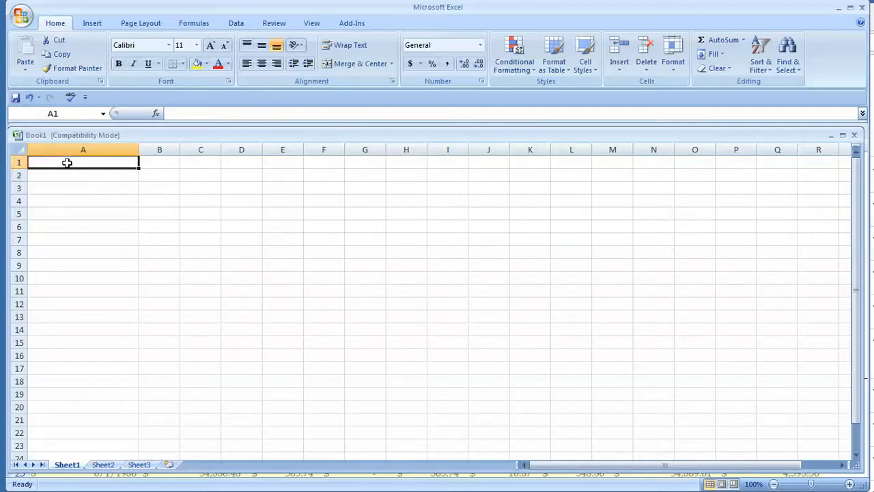
{"action": "type", "text": "LOAN A"}
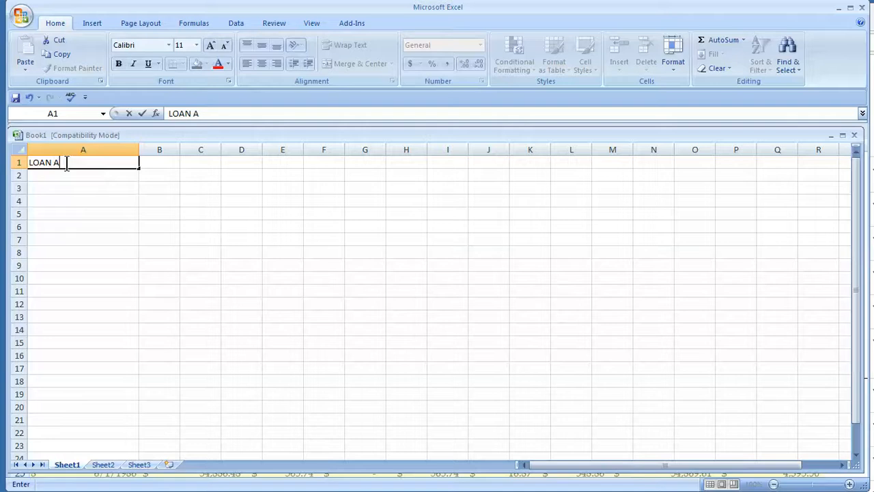
{"action": "type", "text": "MOUNT"}
{"action": "key", "text": "Return"}
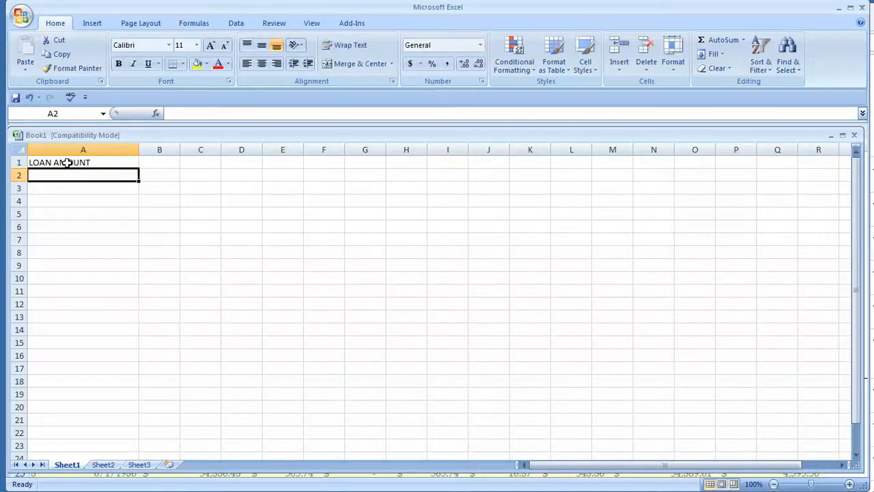
{"action": "type", "text": "55"}
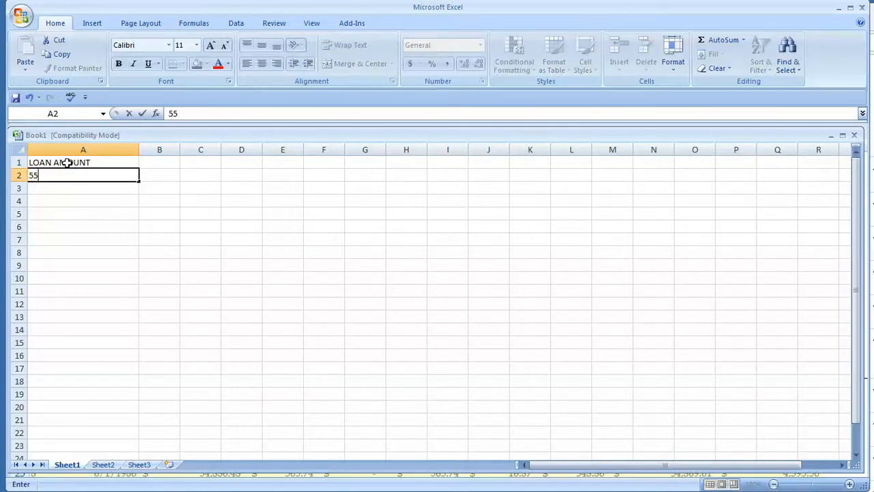
{"action": "type", "text": ",000"}
{"action": "key", "text": "Return"}
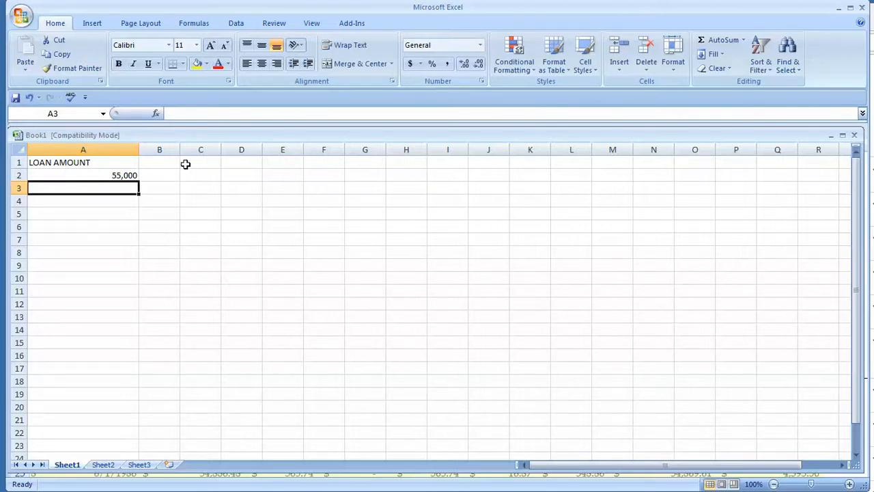
Enter the heading Years in cell B1 and the value 30 in B2
{"action": "left_click", "coordinate": [155, 163]}
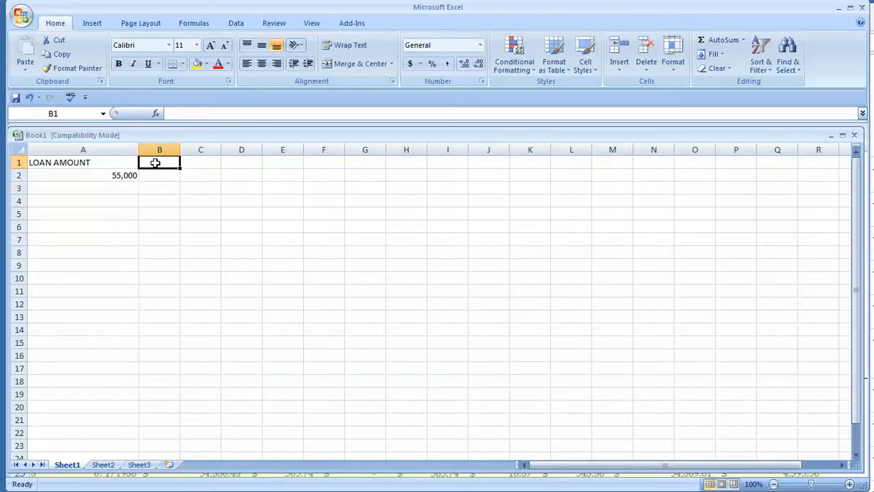
{"action": "type", "text": "Years"}
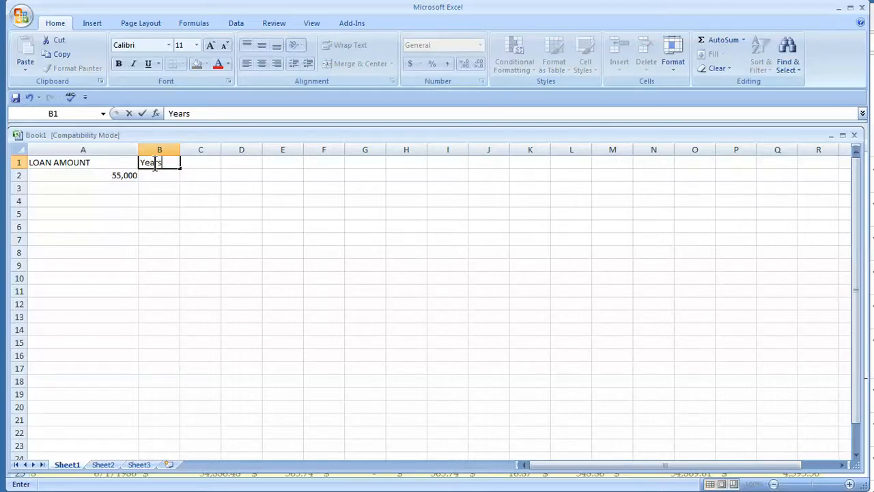
{"action": "key", "text": "Return"}
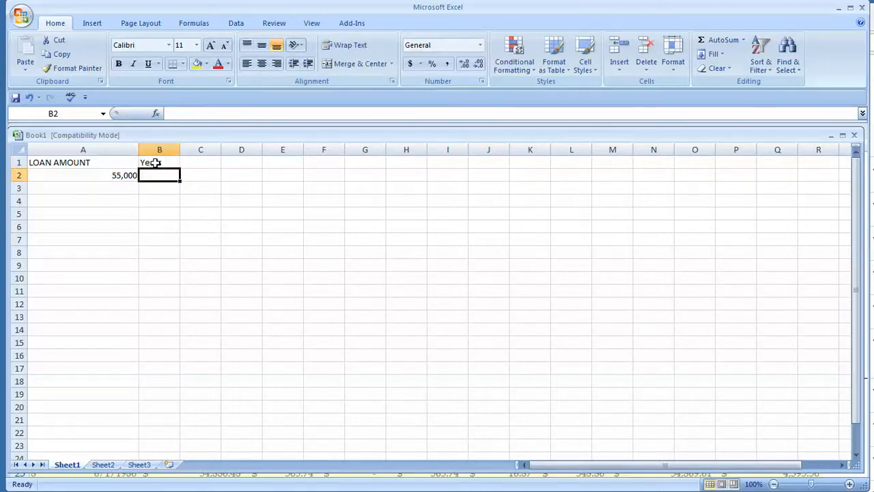
{"action": "type", "text": "30"}
{"action": "key", "text": "Tab"}
Enter the heading Interest in cell C1 and the value 12 in C2
{"action": "key", "text": "Up"}
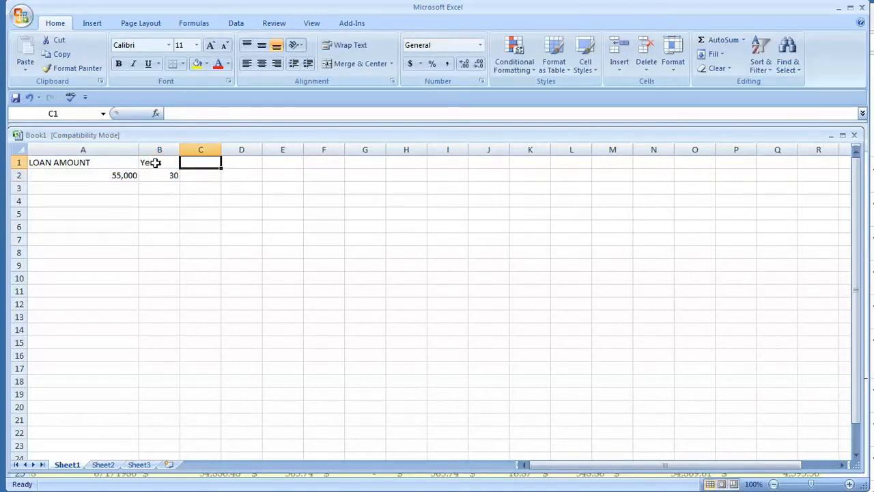
{"action": "type", "text": "Interest"}
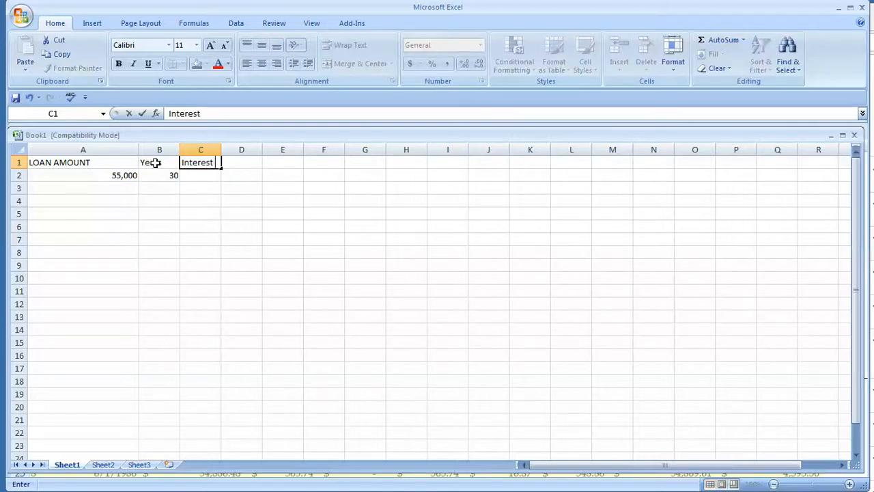
{"action": "key", "text": "Return"}
{"action": "type", "text": "12"}
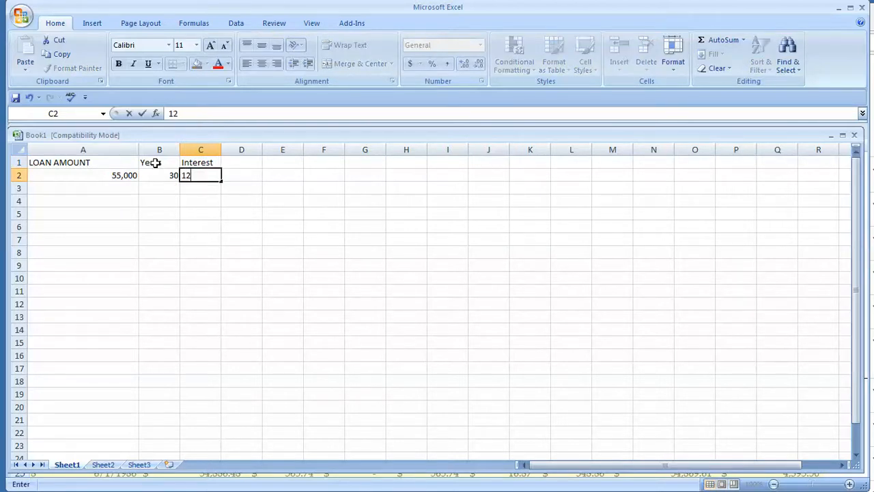
{"action": "key", "text": "Return"}
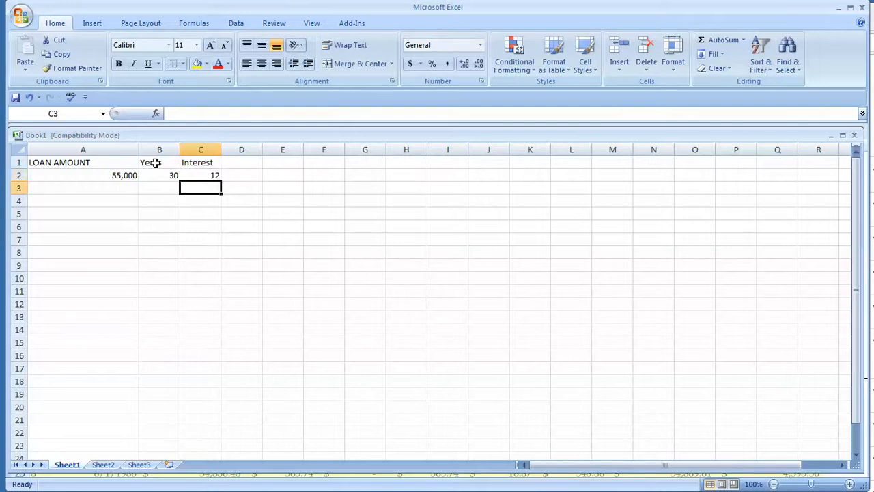
Enter the heading Total Interest Paid in cell D1 and widen column D to fit it
{"action": "key", "text": "Up"}
{"action": "key", "text": "Up"}
{"action": "key", "text": "Right"}
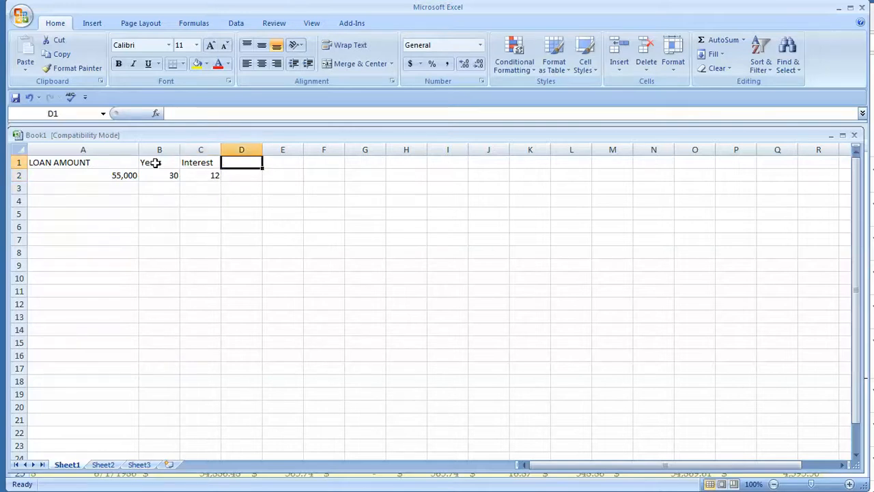
{"action": "type", "text": "Total"}
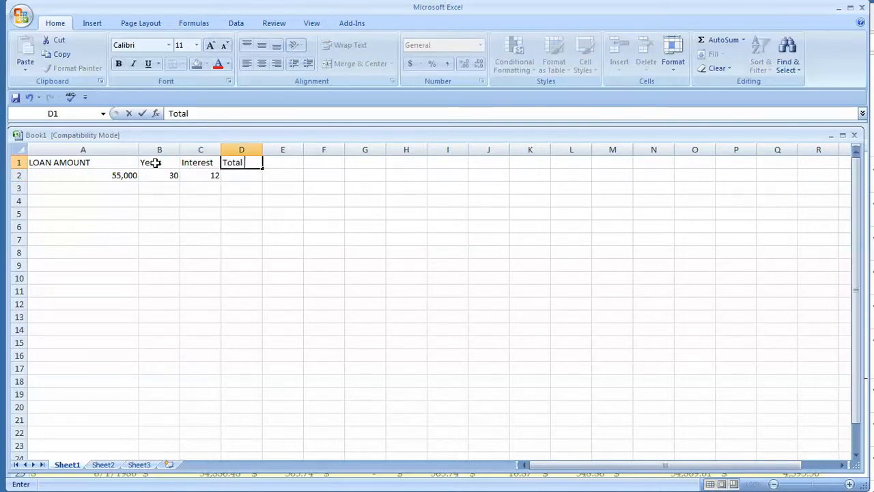
{"action": "type", "text": " Interest Paid"}
{"action": "key", "text": "Return"}
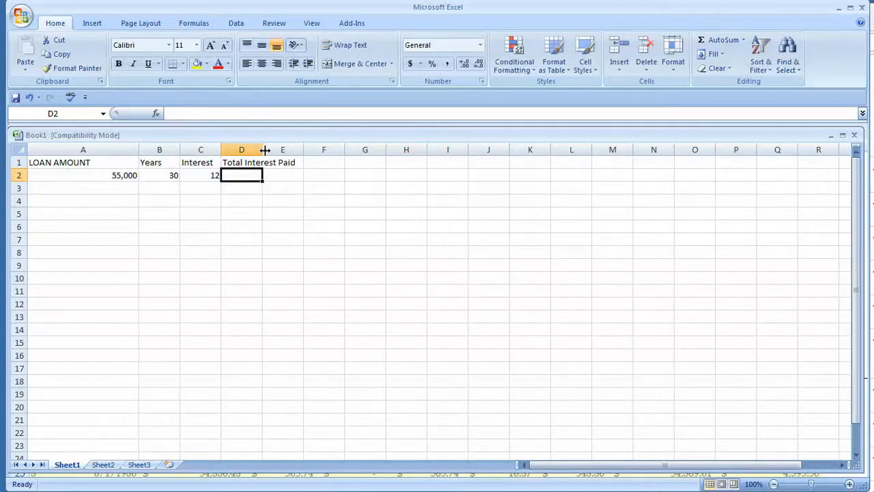
{"action": "left_click_drag", "start_coordinate": [262, 149], "coordinate": [301, 149]}
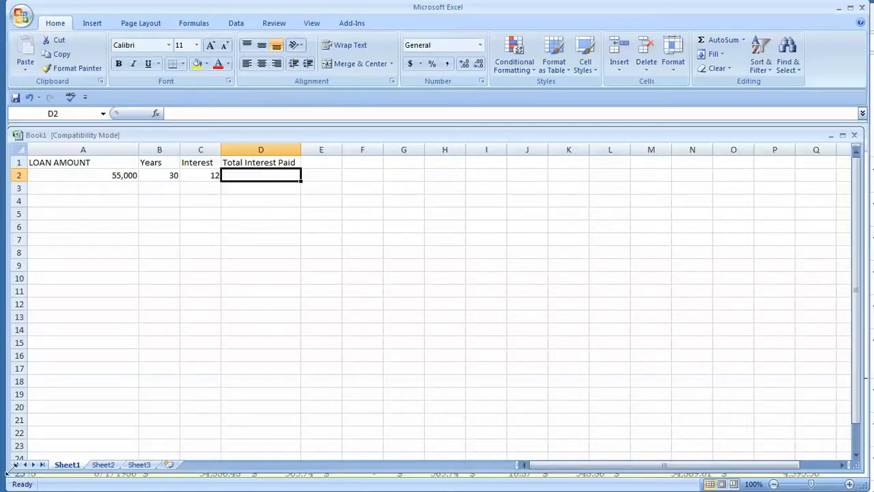
Shrink the Book1 window and place it so the amortization schedule's entered values and loan summary stay uncovered
{"action": "left_click_drag", "start_coordinate": [6, 473], "coordinate": [263, 391]}
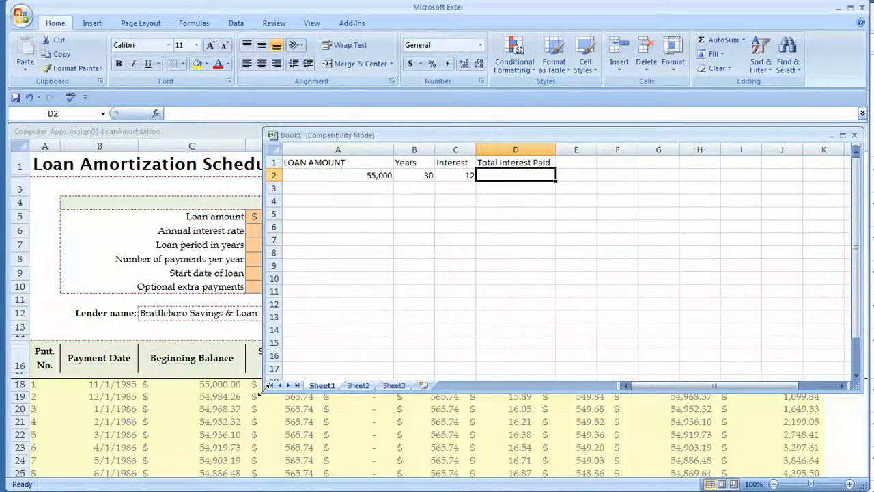
{"action": "left_click_drag", "start_coordinate": [344, 131], "coordinate": [340, 219]}
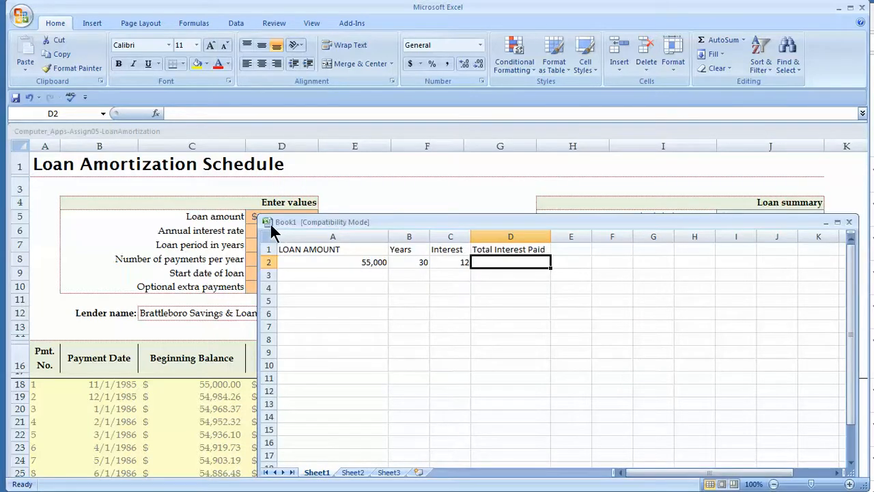
{"action": "left_click_drag", "start_coordinate": [335, 267], "coordinate": [372, 308]}
{"action": "left_click_drag", "start_coordinate": [526, 306], "coordinate": [482, 293]}
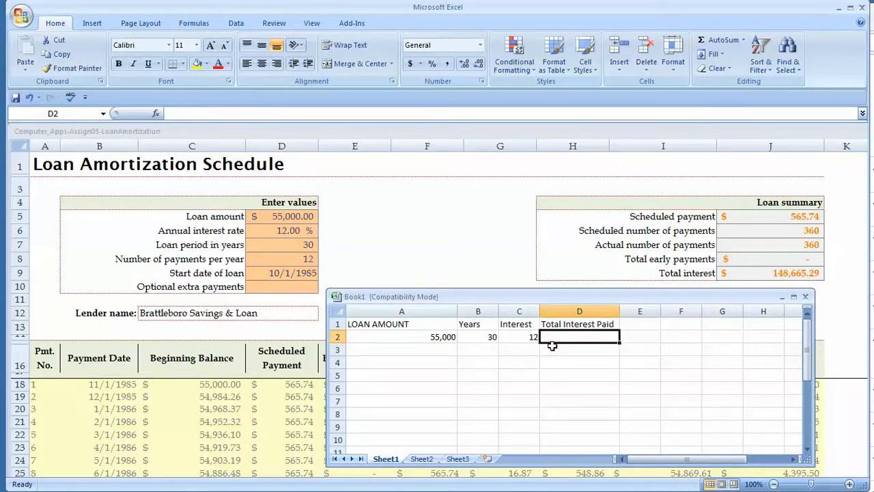
Enter the total interest of 148665.29 in cell D2 of Book1
{"action": "type", "text": "148"}
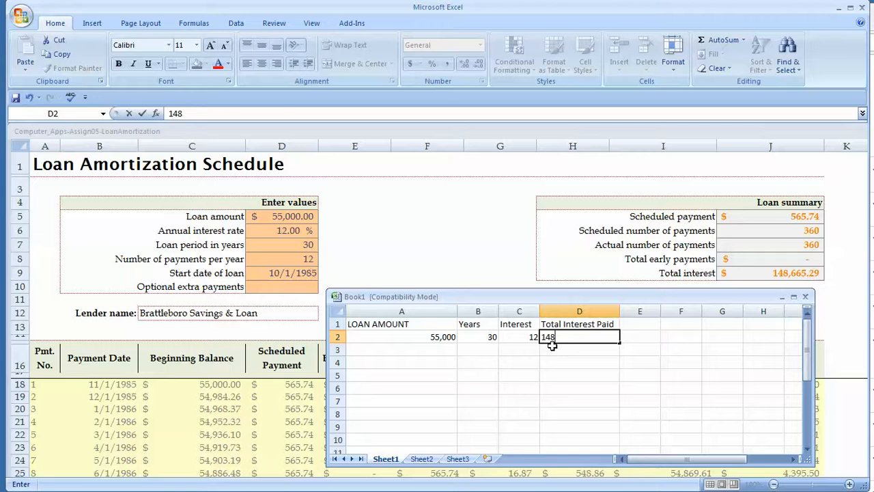
{"action": "type", "text": "665.29"}
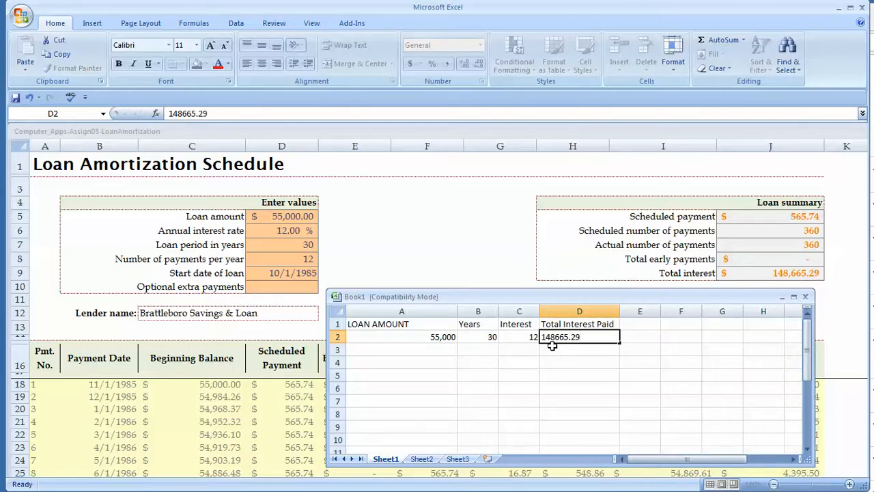
{"action": "key", "text": "Return"}
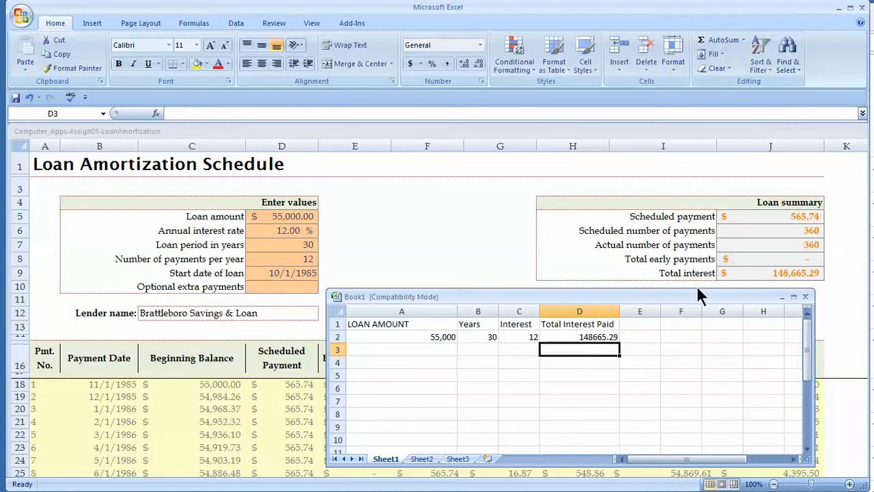
Format cell D2 as Currency with two decimal places and the $ symbol
{"action": "left_click", "coordinate": [590, 337]}
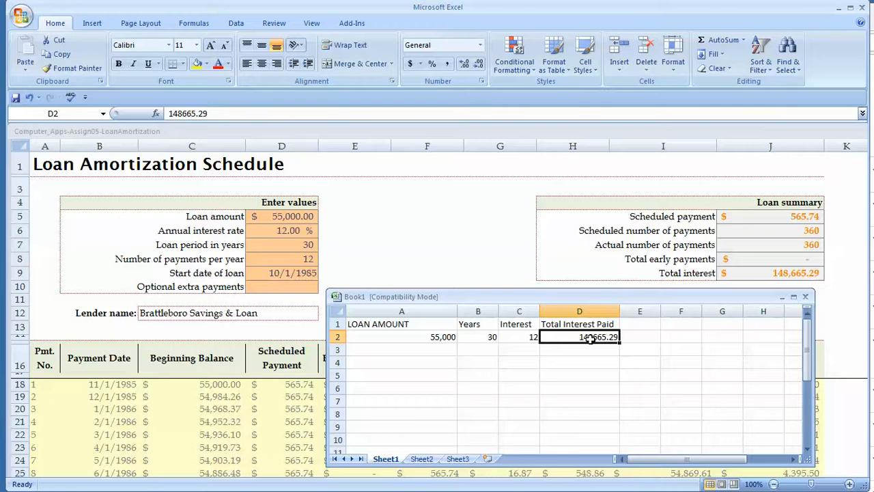
{"action": "right_click", "coordinate": [590, 336]}
{"action": "left_click", "coordinate": [619, 288]}
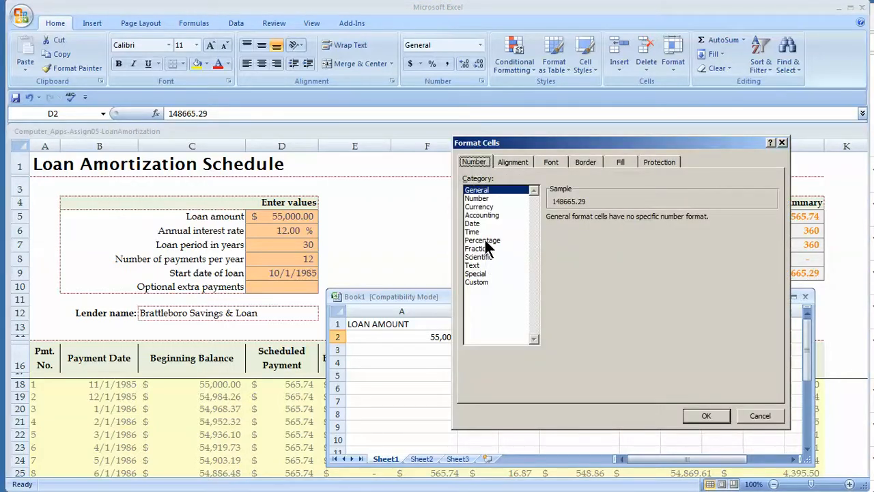
{"action": "left_click", "coordinate": [479, 207]}
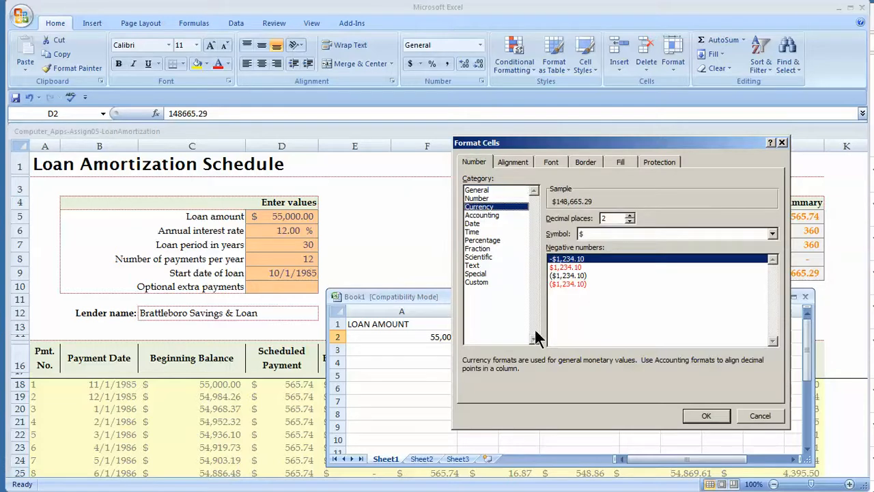
{"action": "left_click", "coordinate": [706, 415]}
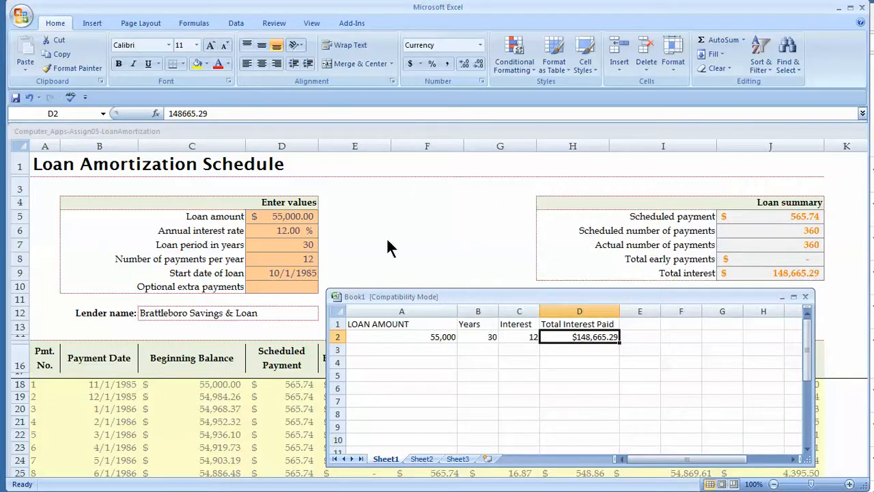
{"action": "left_click", "coordinate": [860, 22]}
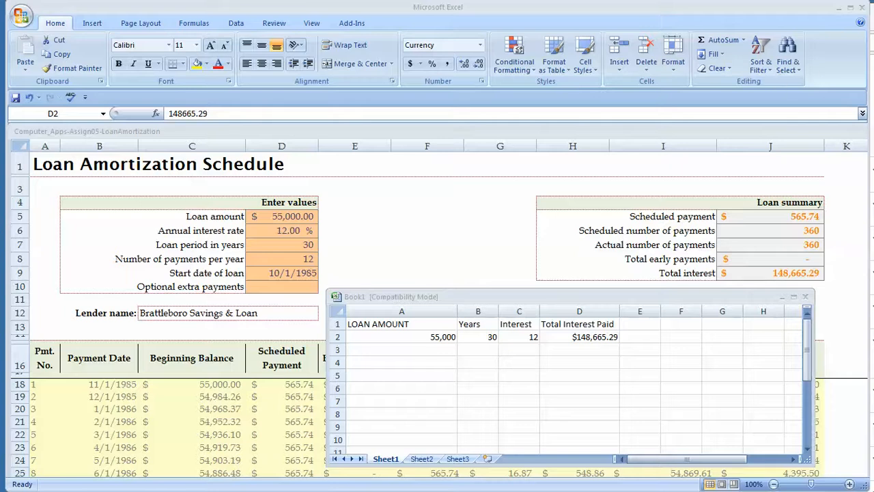
{"action": "key", "text": "alt+Tab"}
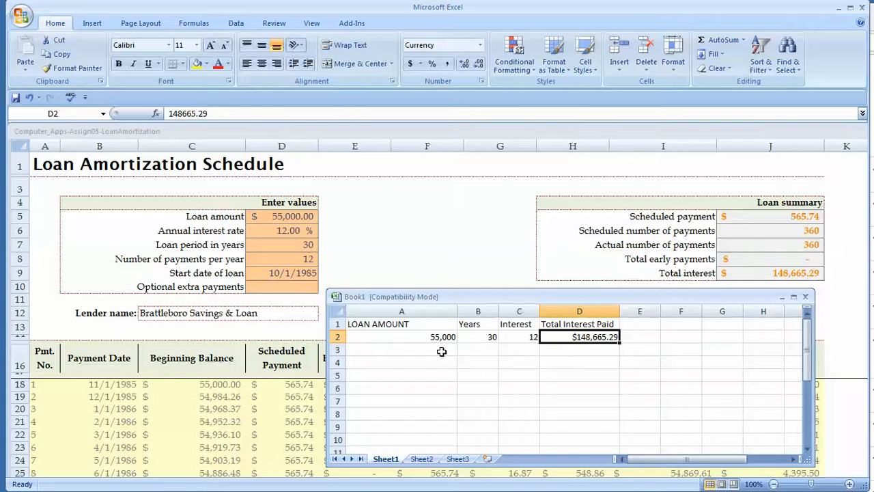
{"action": "left_click", "coordinate": [441, 351]}
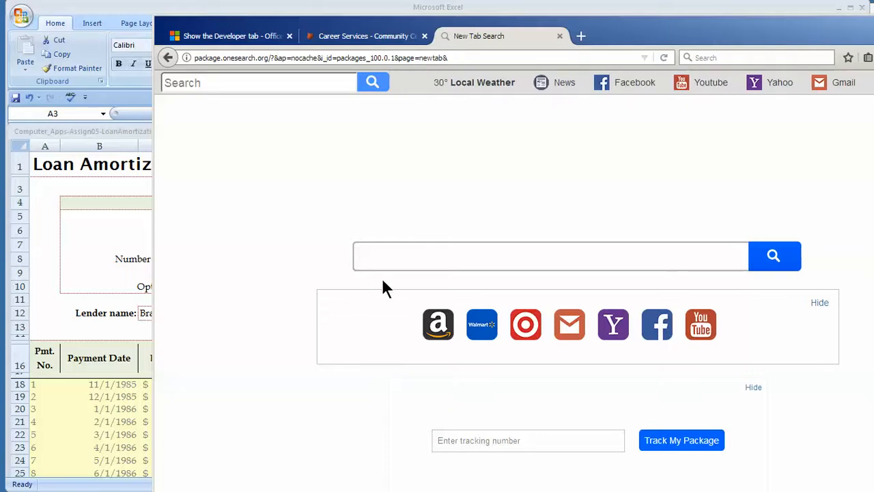
In the web browser, search for "interest rate td bank loan" using the matching search suggestion
{"action": "left_click", "coordinate": [400, 257]}
{"action": "type", "text": "curr"}
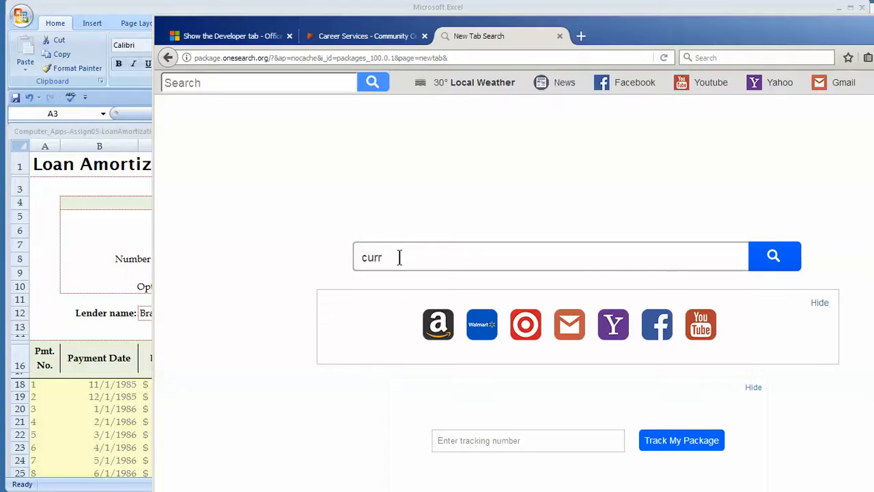
{"action": "type", "text": "en"}
{"action": "key", "text": "BackSpace"}
{"action": "key", "text": "BackSpace"}
{"action": "key", "text": "BackSpace"}
{"action": "type", "text": "Interest Rat"}
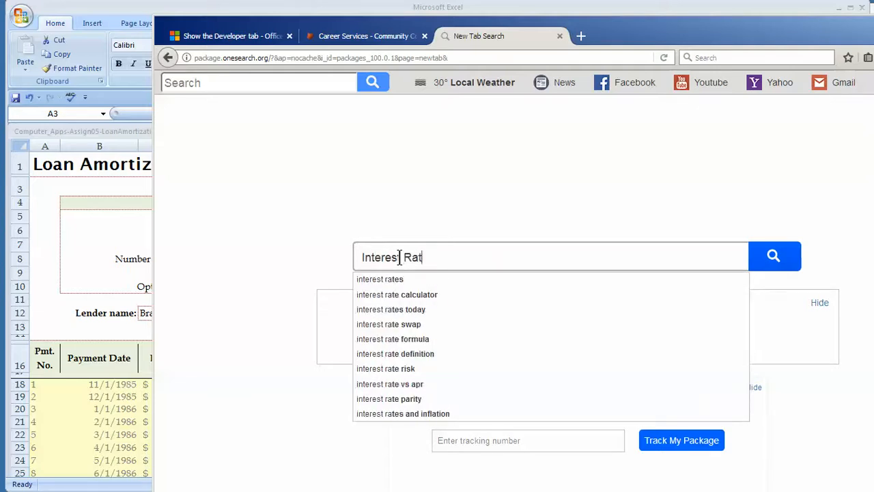
{"action": "type", "text": "e TD"}
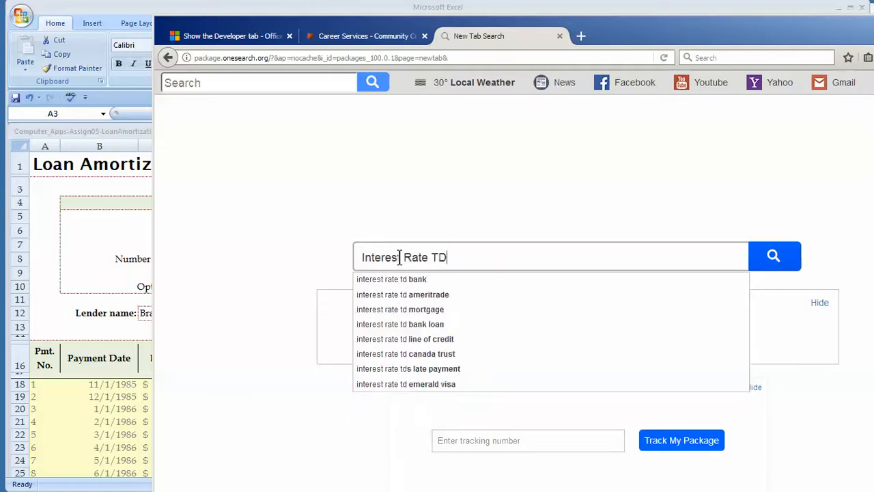
{"action": "type", "text": "Bank"}
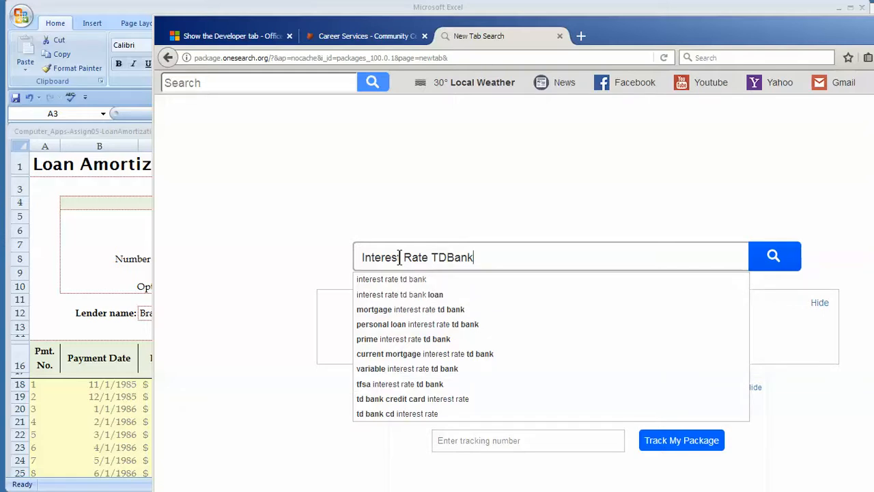
{"action": "left_click", "coordinate": [376, 296]}
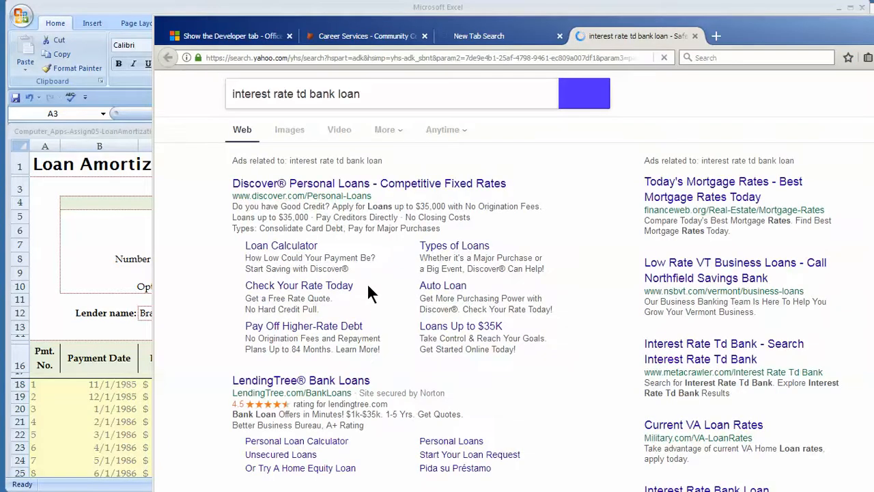
Open the TD Bank mortgage rates result from the search results and go to the bank's Mortgage Loans page
{"action": "scroll", "coordinate": [230, 232], "scroll_direction": "down", "scroll_amount": 2}
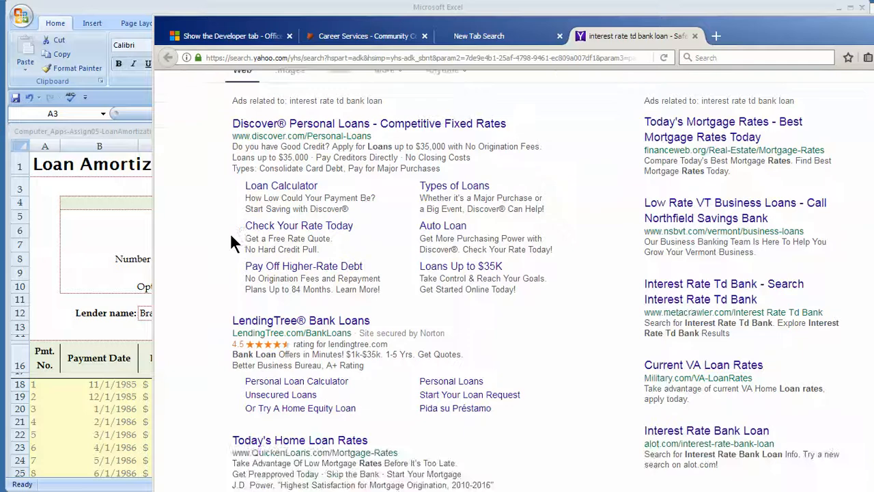
{"action": "scroll", "coordinate": [231, 236], "scroll_direction": "down", "scroll_amount": 6}
{"action": "scroll", "coordinate": [234, 258], "scroll_direction": "down", "scroll_amount": 5}
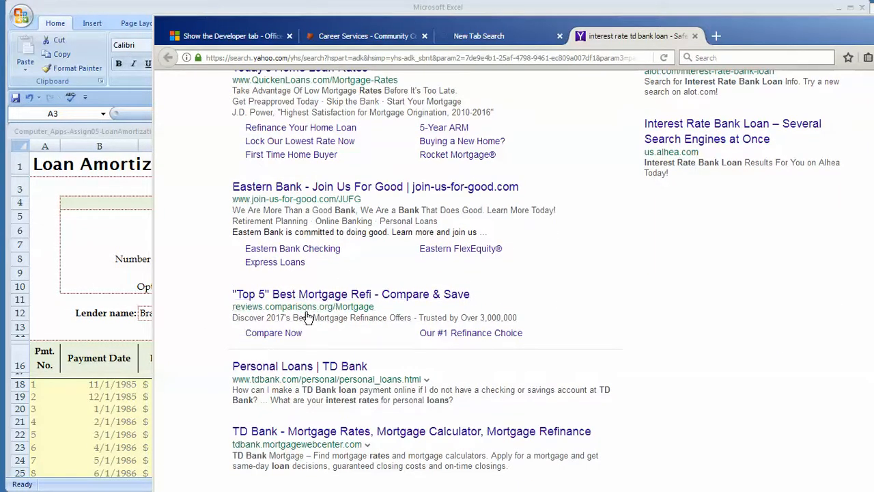
{"action": "scroll", "coordinate": [307, 355], "scroll_direction": "down", "scroll_amount": 5}
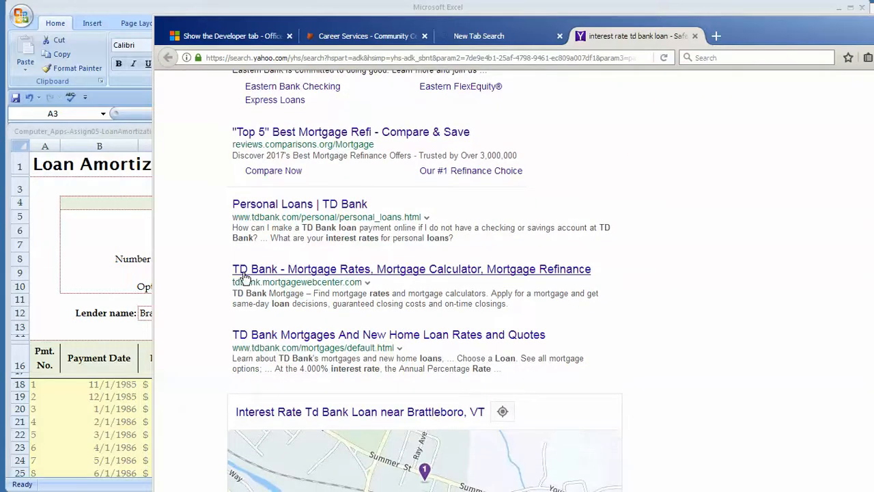
{"action": "left_click", "coordinate": [325, 270]}
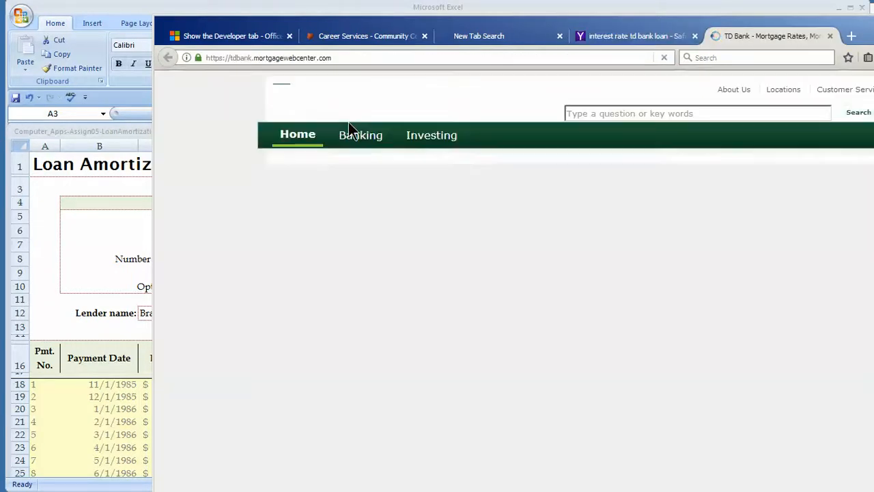
{"action": "mouse_move", "coordinate": [348, 127]}
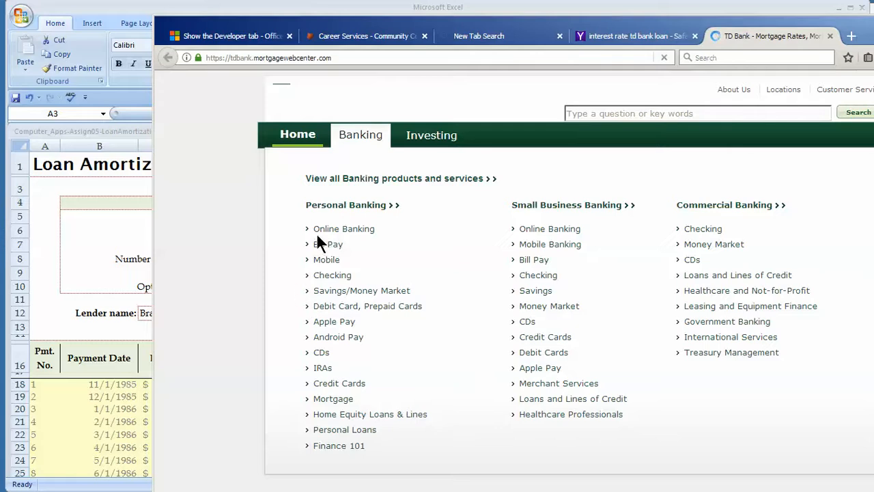
{"action": "mouse_move", "coordinate": [400, 143]}
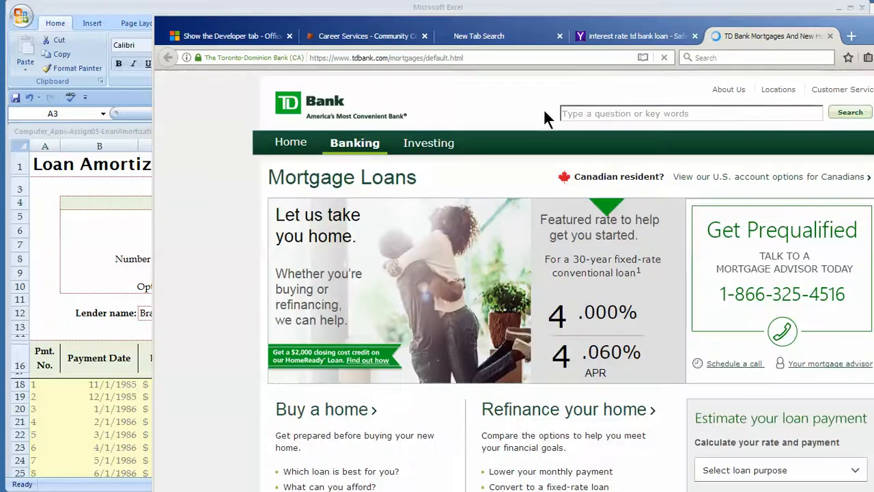
Search the TD Bank website for "home mortgage rate" and look through the results page
{"action": "left_click", "coordinate": [584, 113]}
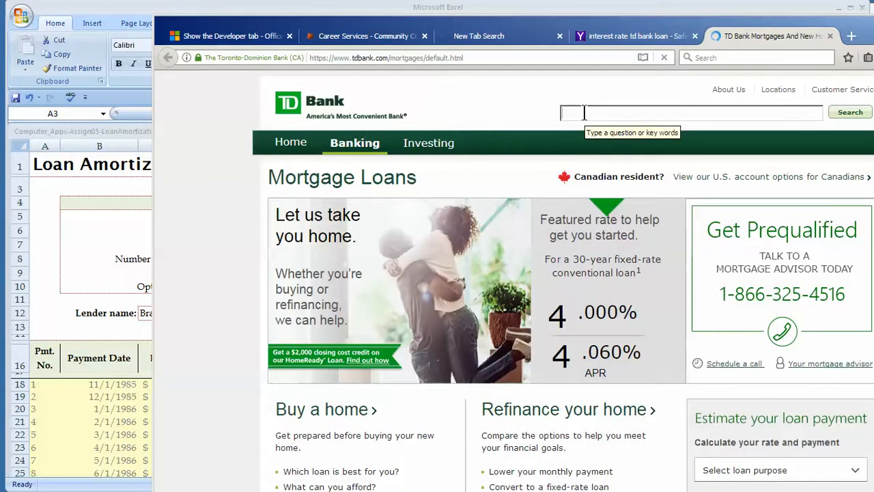
{"action": "type", "text": "home mortgage rate"}
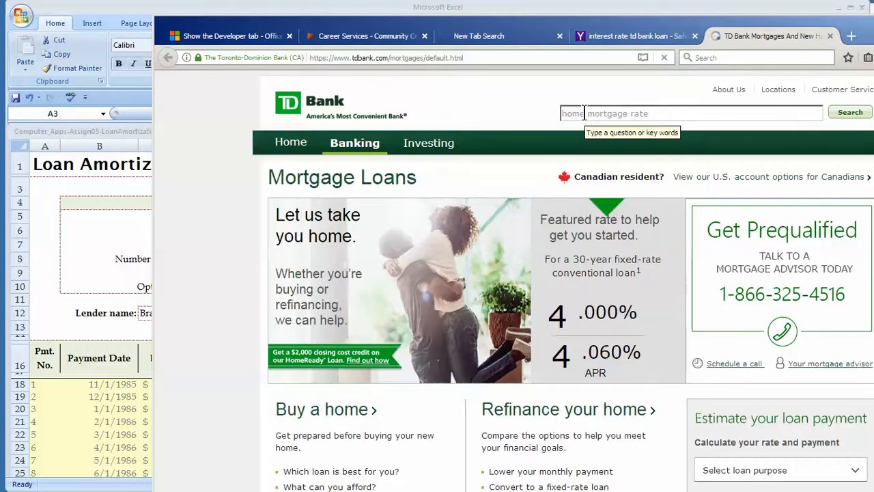
{"action": "key", "text": "Return"}
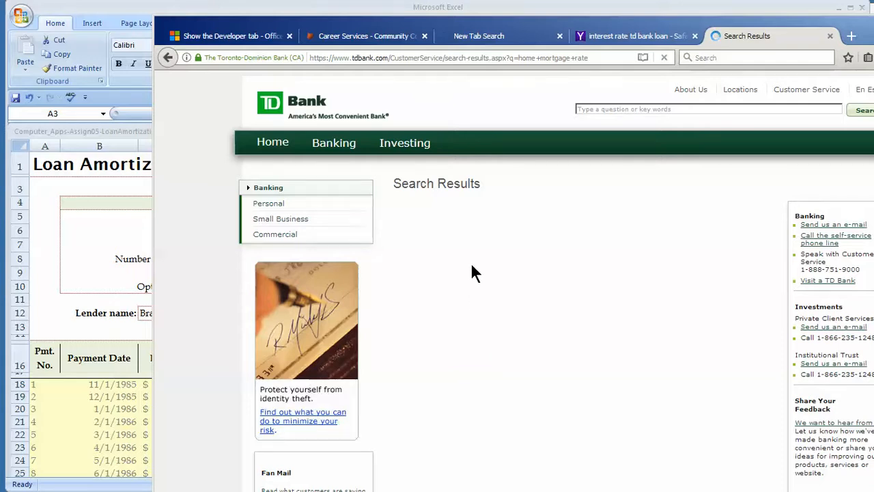
{"action": "scroll", "coordinate": [470, 263], "scroll_direction": "down", "scroll_amount": 7}
{"action": "scroll", "coordinate": [469, 271], "scroll_direction": "up", "scroll_amount": 5}
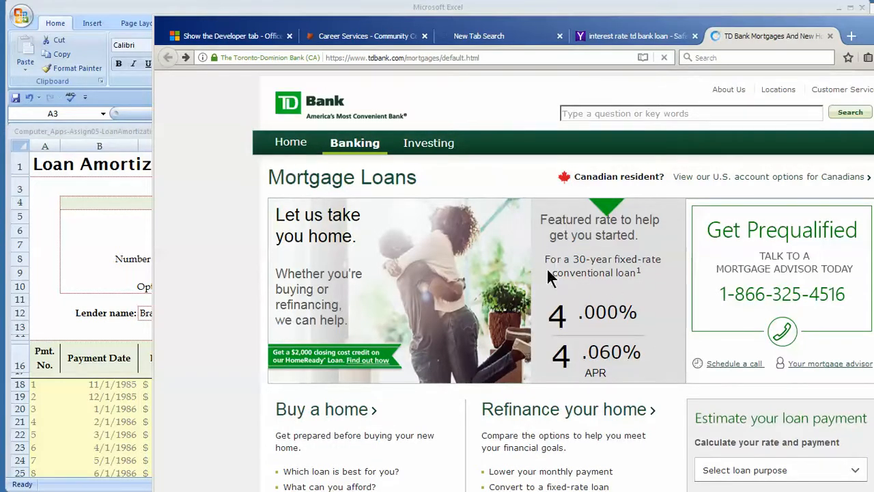
Examine the featured 30-year fixed-rate loan's interest rate and APR, and the loan options on TD Bank's Mortgage Loans page
{"action": "left_click_drag", "start_coordinate": [545, 259], "coordinate": [659, 277]}
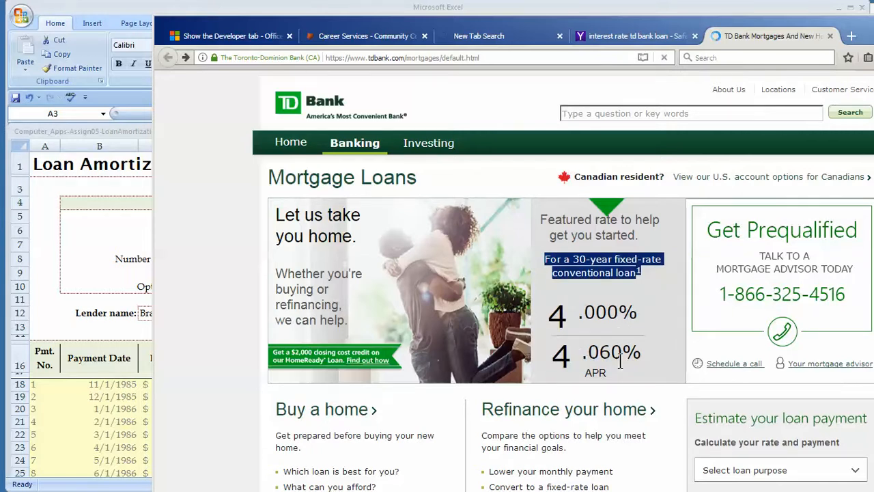
{"action": "mouse_move", "coordinate": [585, 373]}
{"action": "left_mouse_down"}
{"action": "mouse_move", "coordinate": [608, 370]}
{"action": "mouse_move", "coordinate": [588, 379]}
{"action": "left_mouse_up"}
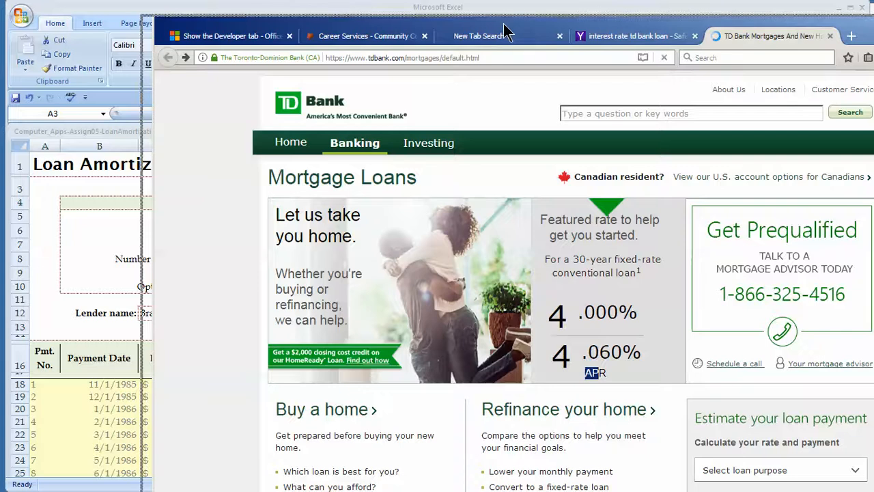
{"action": "left_click_drag", "start_coordinate": [505, 30], "coordinate": [487, 32]}
{"action": "scroll", "coordinate": [491, 304], "scroll_direction": "down", "scroll_amount": 3}
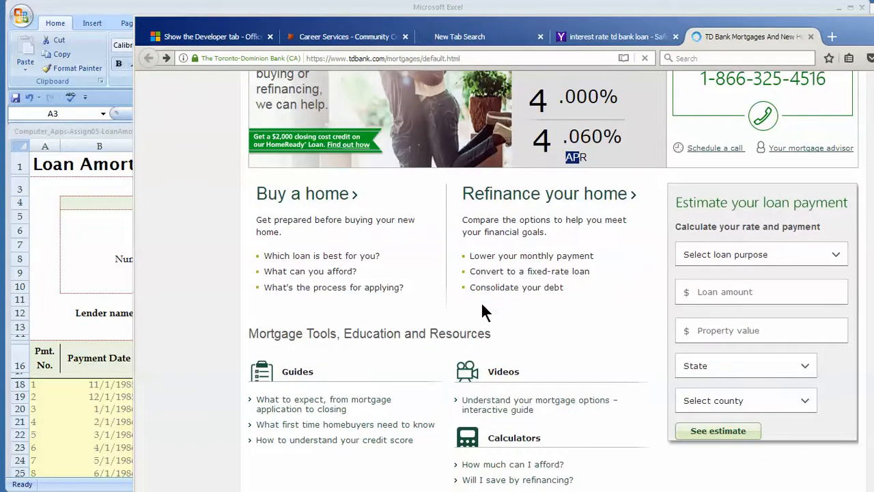
In the loan payment estimator, set the loan purpose to Purchase, the loan amount to 55,000 and the purchase price to 70,000
{"action": "scroll", "coordinate": [498, 294], "scroll_direction": "up", "scroll_amount": 1}
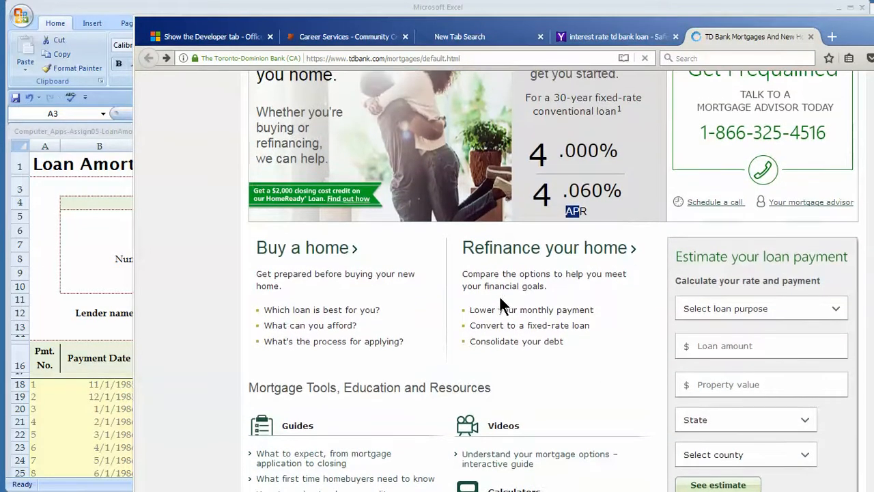
{"action": "scroll", "coordinate": [568, 289], "scroll_direction": "up", "scroll_amount": 1}
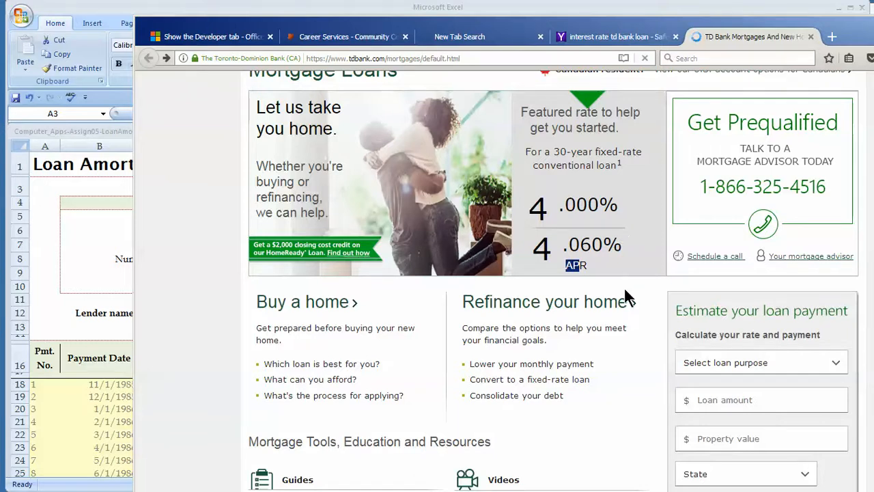
{"action": "scroll", "coordinate": [624, 290], "scroll_direction": "down", "scroll_amount": 1}
{"action": "left_click", "coordinate": [737, 306]}
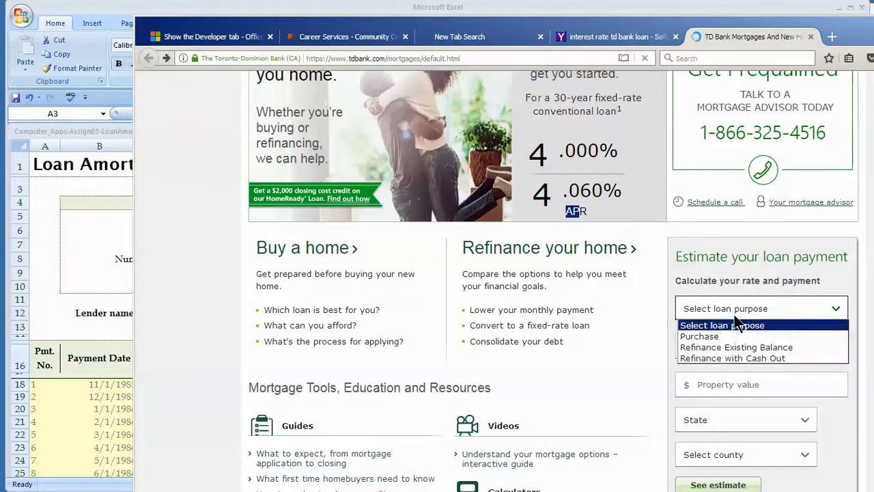
{"action": "left_click", "coordinate": [704, 337]}
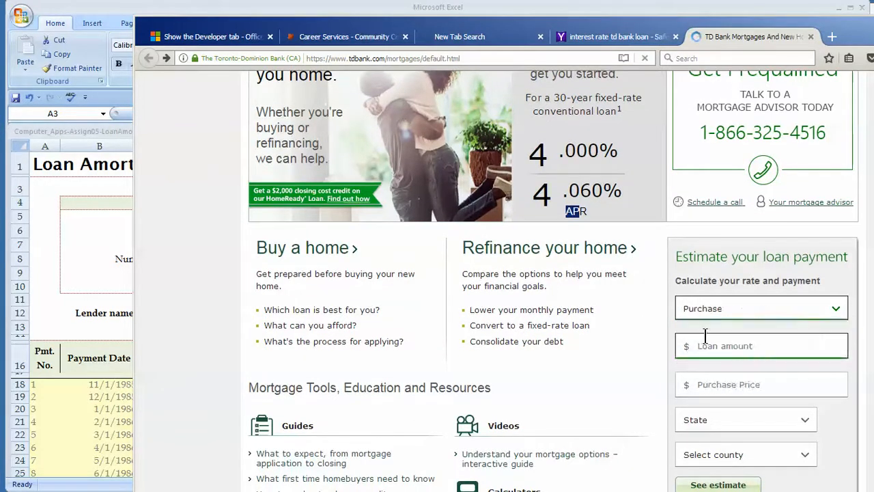
{"action": "left_click", "coordinate": [713, 345]}
{"action": "type", "text": "55000"}
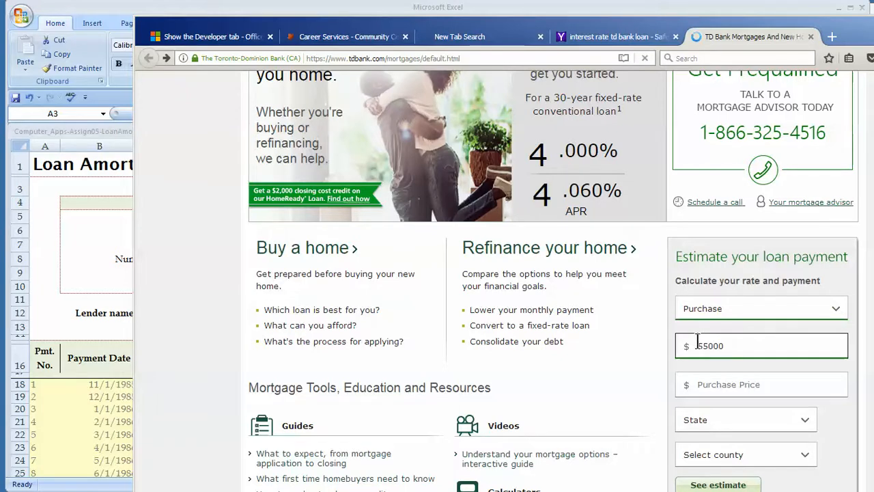
{"action": "left_click", "coordinate": [711, 386]}
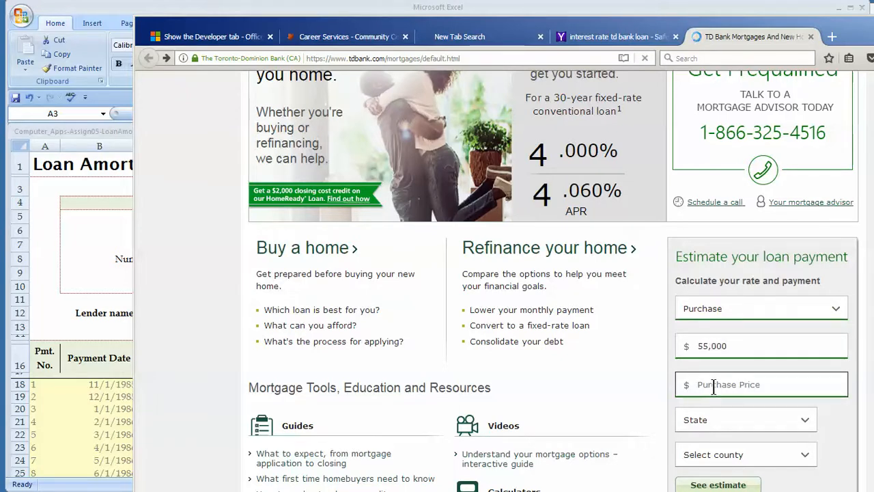
{"action": "type", "text": "75"}
{"action": "key", "text": "BackSpace"}
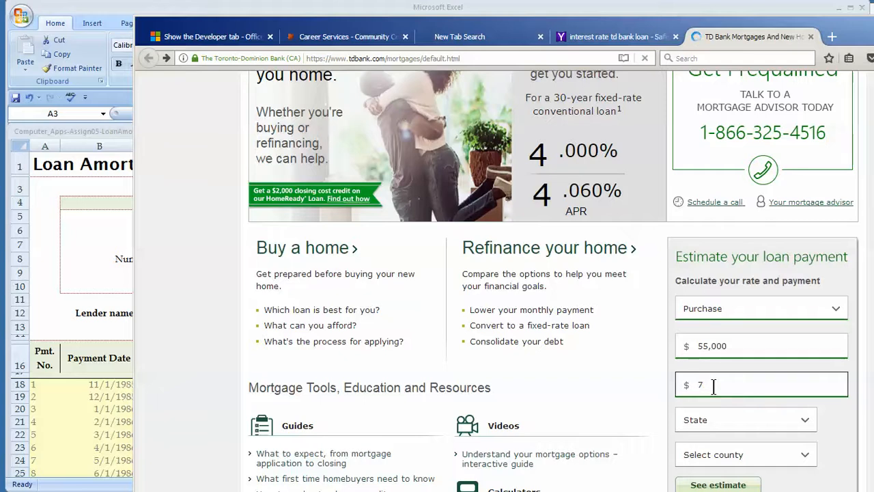
{"action": "type", "text": "0000"}
Set the estimate's state to VT and county to Windham, and request the rate estimate
{"action": "scroll", "coordinate": [743, 409], "scroll_direction": "down", "scroll_amount": 1}
{"action": "left_click", "coordinate": [750, 368]}
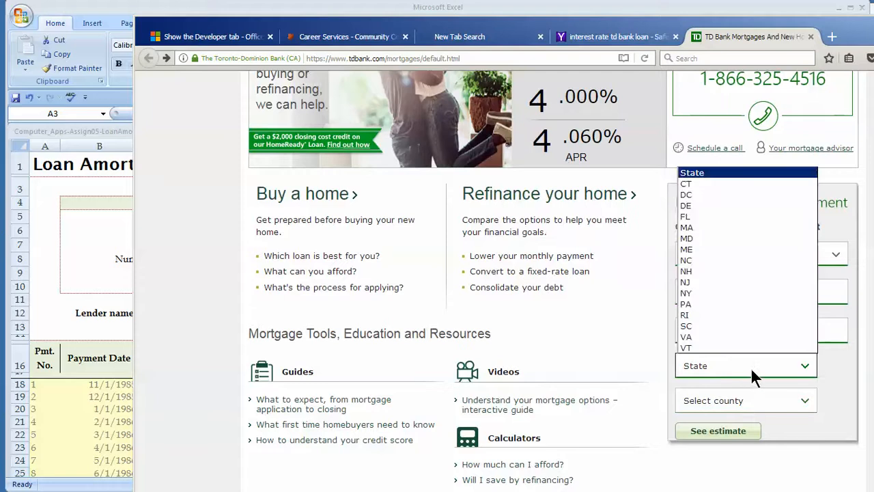
{"action": "left_click", "coordinate": [707, 348]}
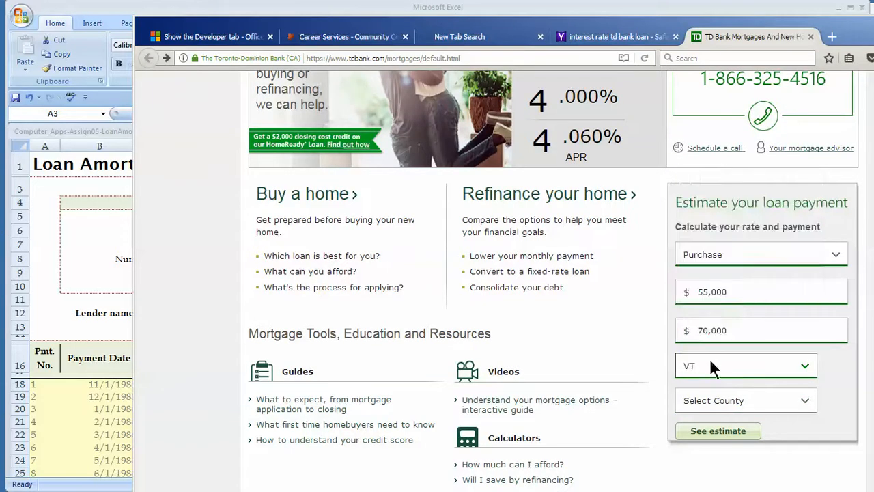
{"action": "left_click", "coordinate": [728, 403]}
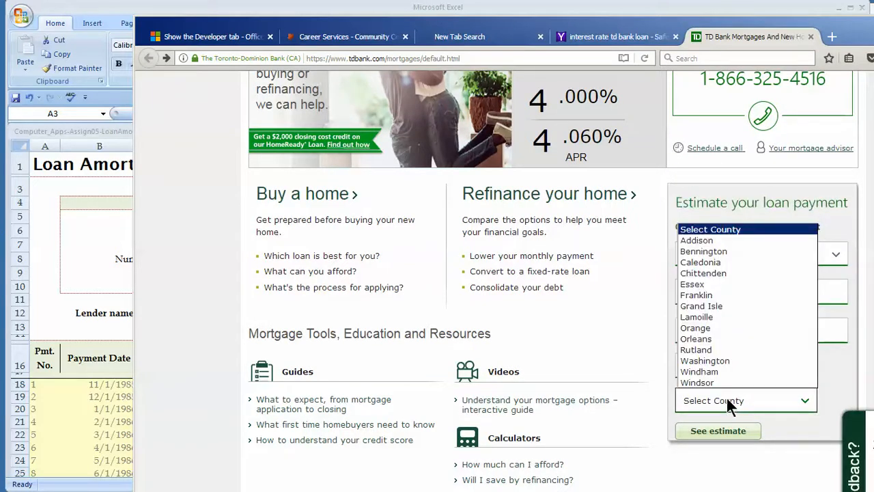
{"action": "left_click", "coordinate": [698, 371]}
{"action": "scroll", "coordinate": [713, 381], "scroll_direction": "down", "scroll_amount": 4}
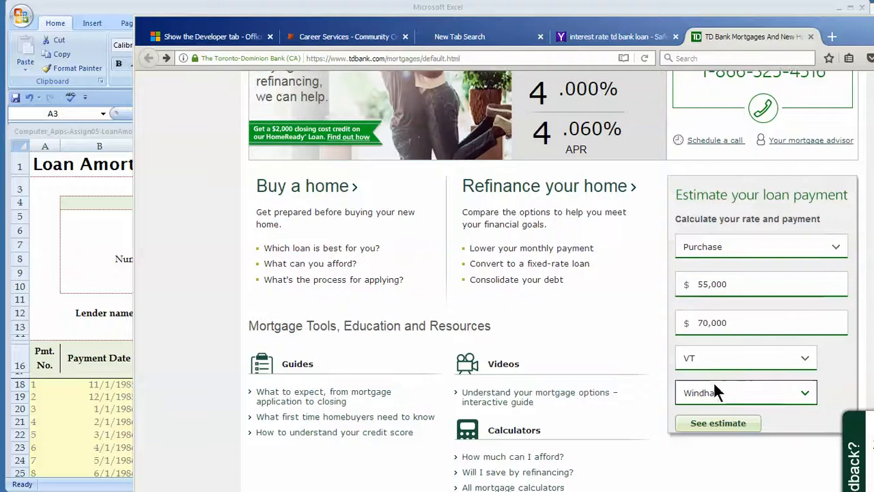
{"action": "left_click", "coordinate": [712, 269]}
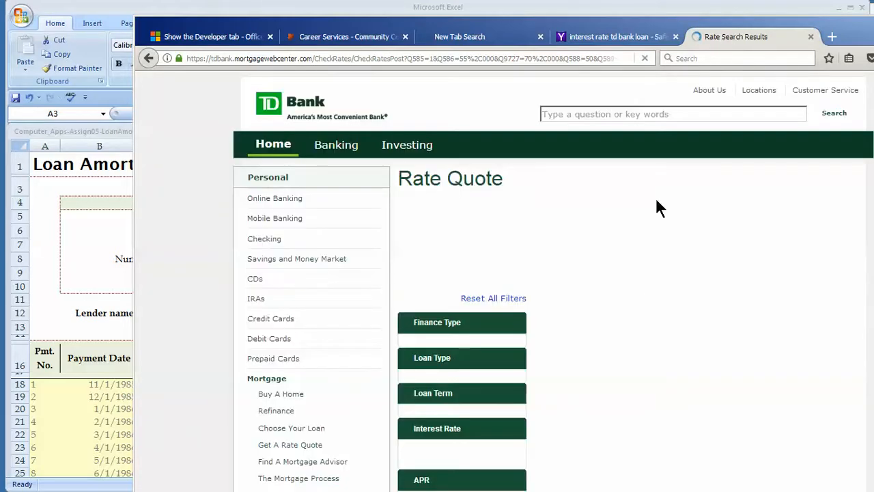
Filter the rate quote results to interest rates of 4.250% to 4.375% and review the matching loans
{"action": "scroll", "coordinate": [616, 292], "scroll_direction": "down", "scroll_amount": 3}
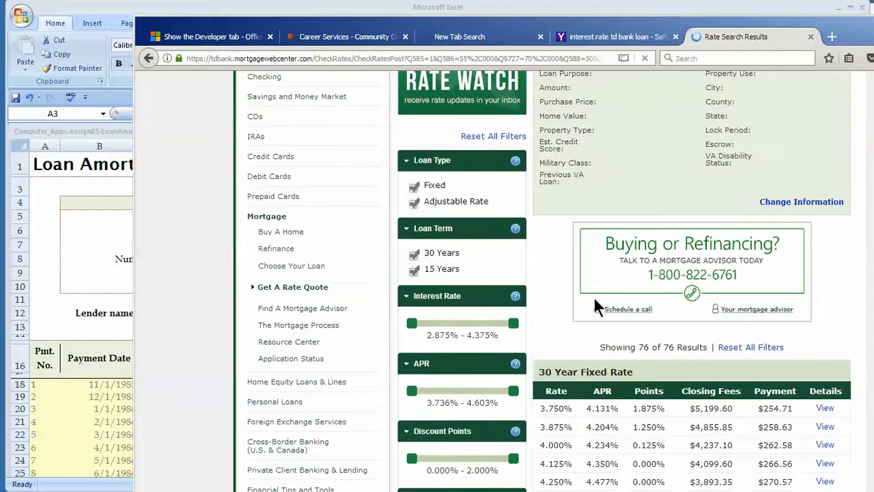
{"action": "scroll", "coordinate": [521, 287], "scroll_direction": "down", "scroll_amount": 2}
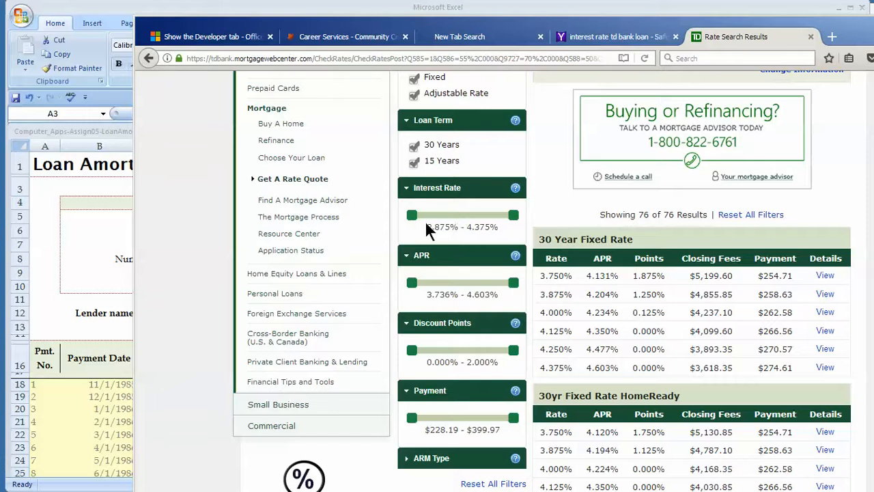
{"action": "left_click_drag", "start_coordinate": [457, 214], "coordinate": [507, 213]}
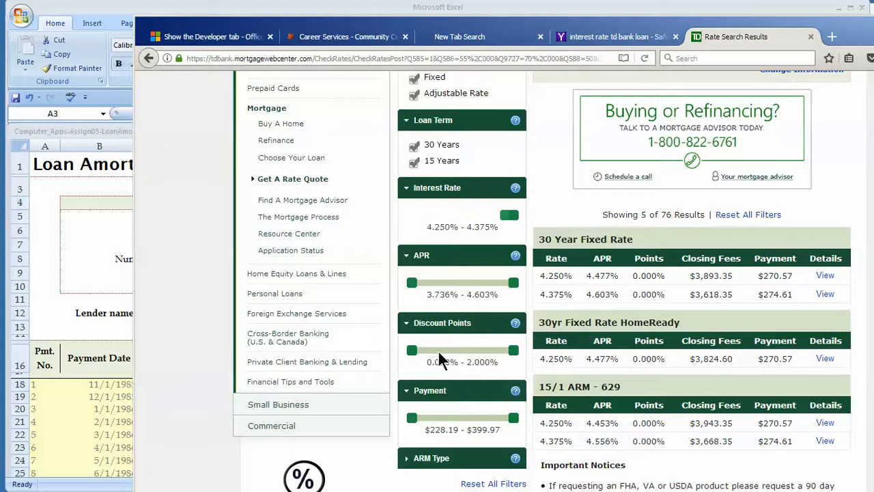
{"action": "scroll", "coordinate": [447, 425], "scroll_direction": "down", "scroll_amount": 4}
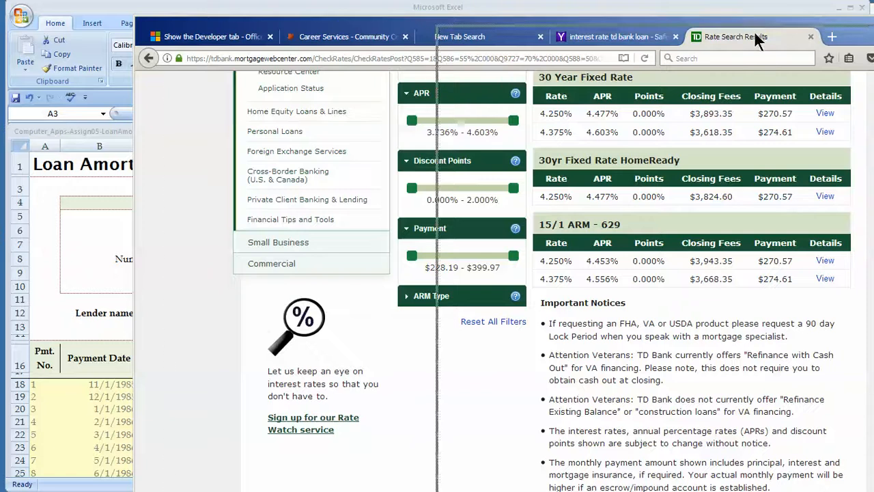
Switch to Excel and add a Year column to the Book1 comparison table, with the heading in E1 and 1985 in E2
{"action": "key", "text": "alt+Tab"}
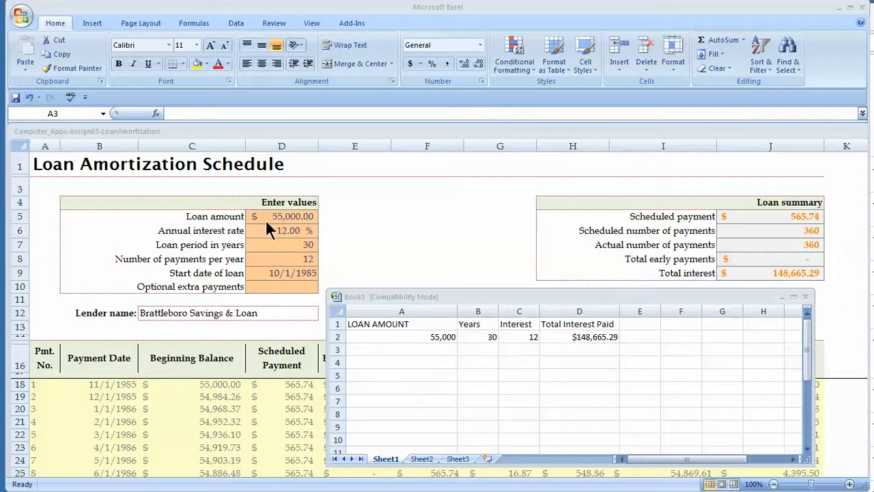
{"action": "left_click", "coordinate": [635, 325]}
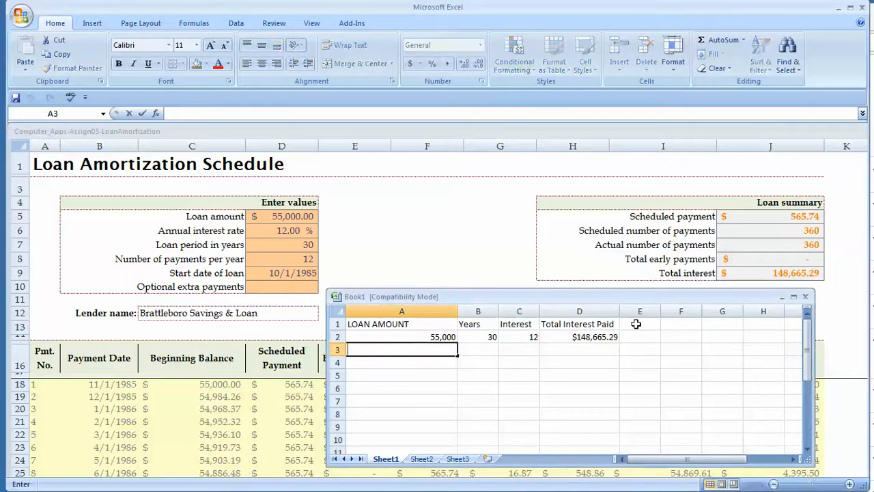
{"action": "left_click", "coordinate": [635, 322]}
{"action": "type", "text": "yea"}
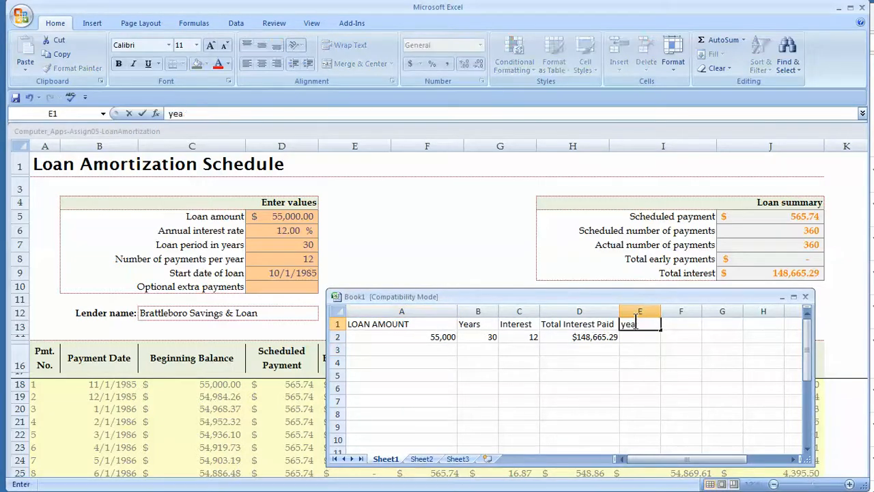
{"action": "key", "text": "BackSpace"}
{"action": "key", "text": "BackSpace"}
{"action": "key", "text": "BackSpace"}
{"action": "type", "text": "Year"}
{"action": "key", "text": "Return"}
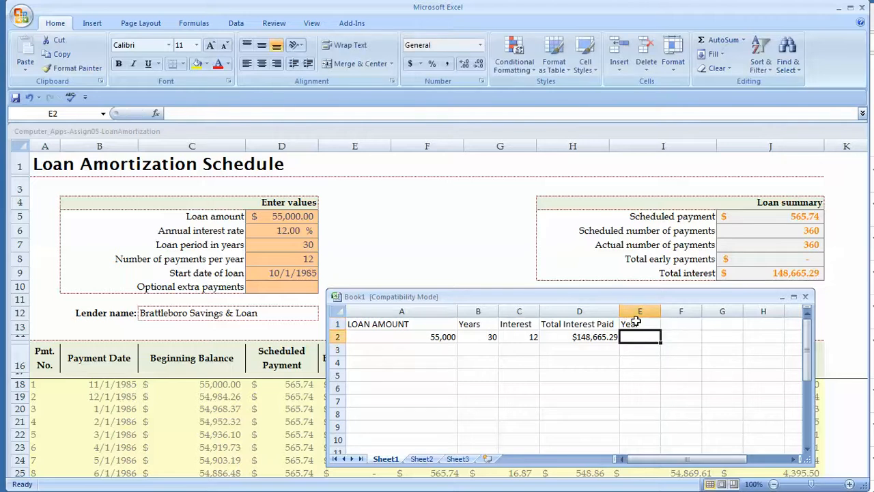
{"action": "type", "text": "198"}
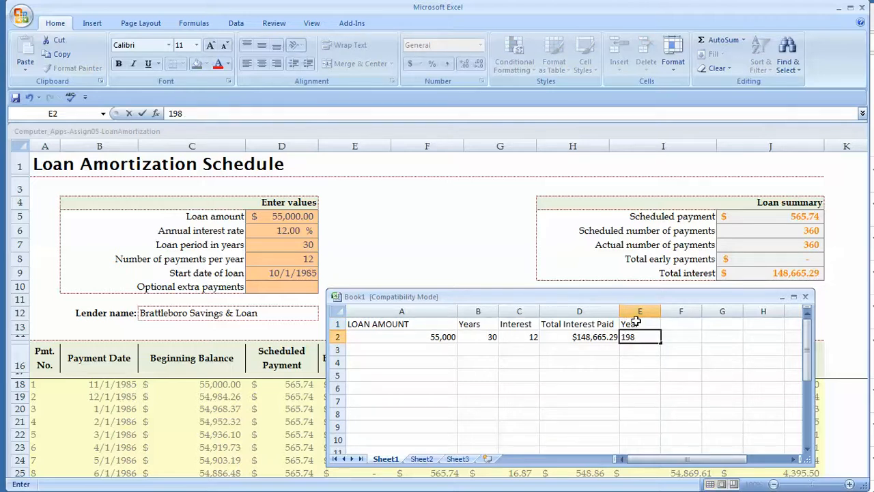
{"action": "type", "text": "5"}
{"action": "key", "text": "Return"}
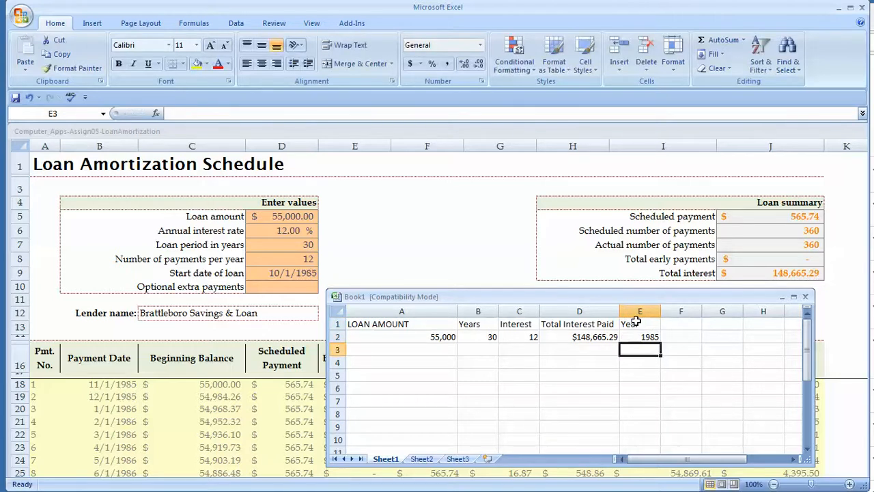
Set the annual interest rate in the Loan Amortization Schedule to 4%
{"action": "left_click", "coordinate": [425, 349]}
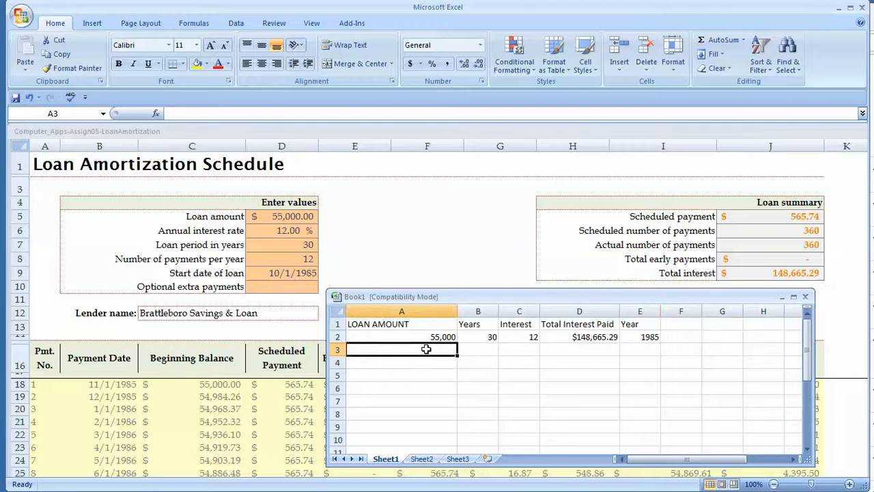
{"action": "left_click", "coordinate": [290, 231]}
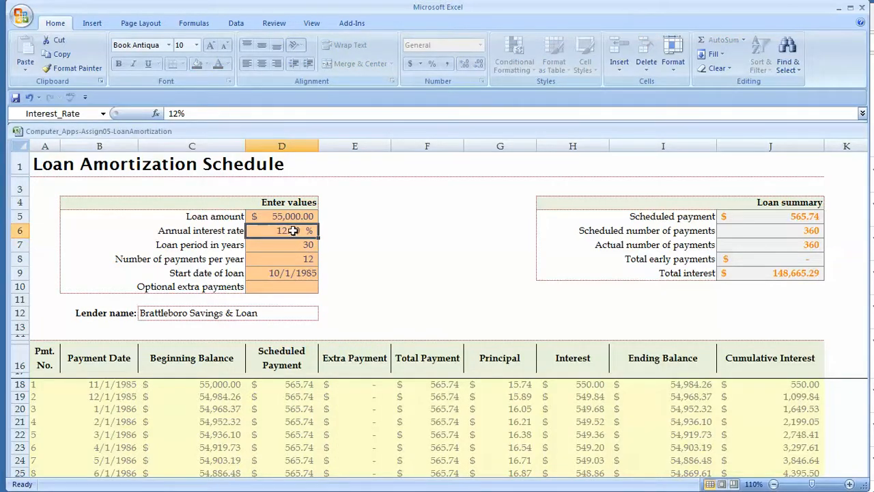
{"action": "type", "text": "4"}
{"action": "key", "text": "Return"}
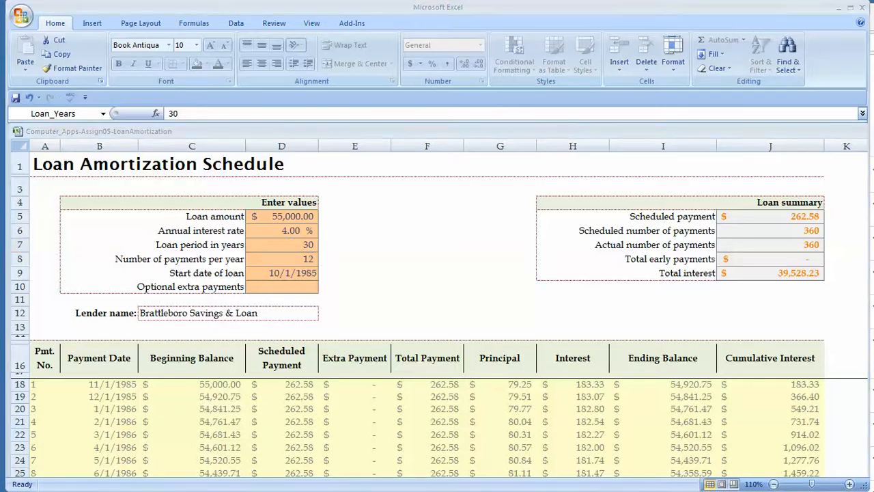
In row 3 of the Book1 comparison table, enter a loan amount of 55000, 30 years and interest of 4
{"action": "key", "text": "alt+Tab"}
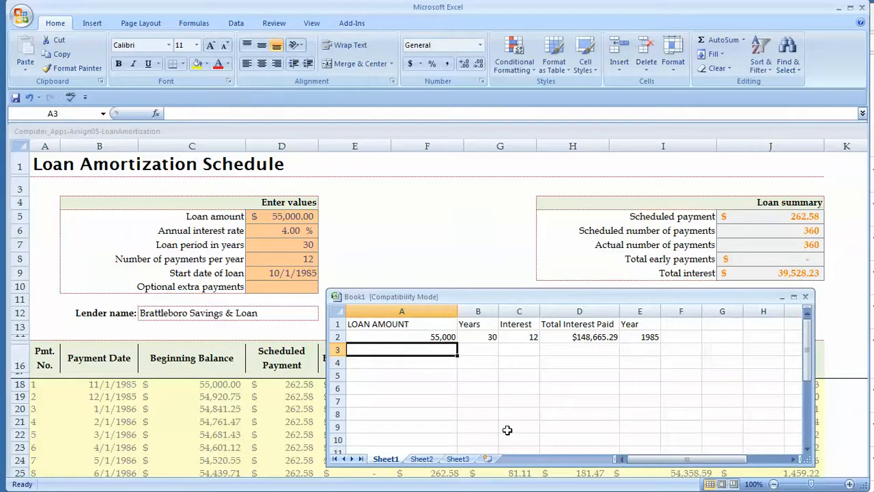
{"action": "type", "text": "550"}
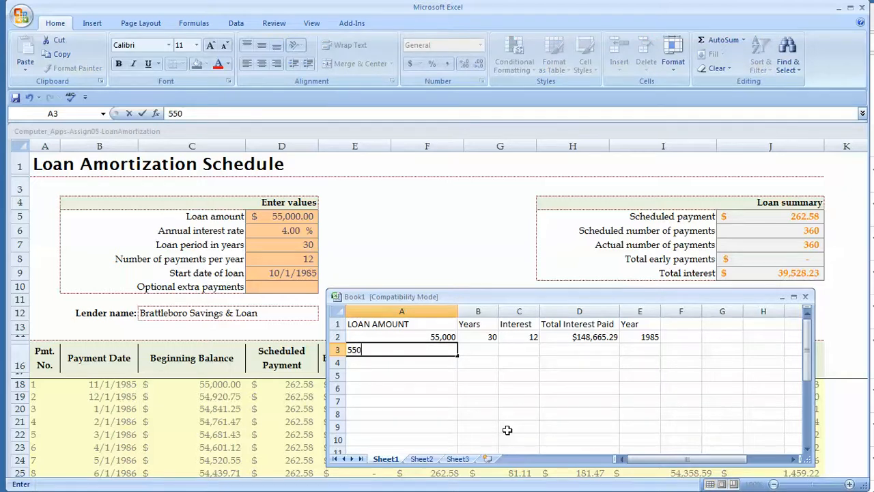
{"action": "type", "text": "00"}
{"action": "key", "text": "Tab"}
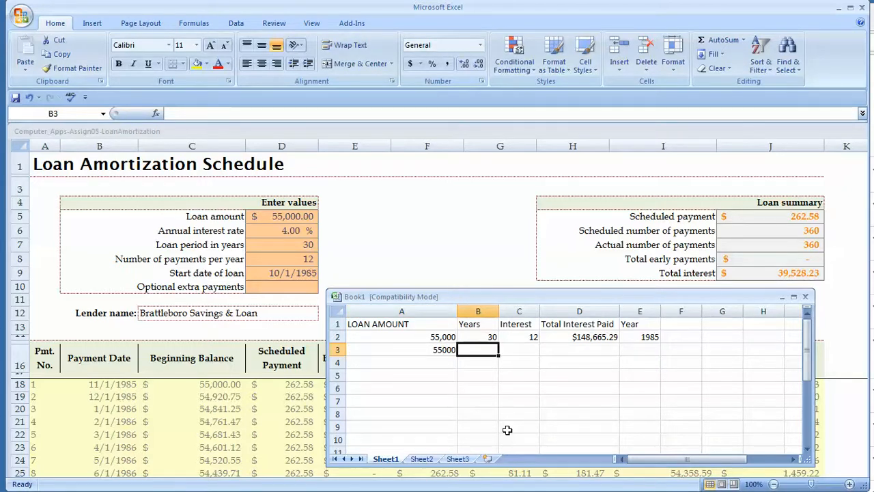
{"action": "type", "text": "30"}
{"action": "key", "text": "Tab"}
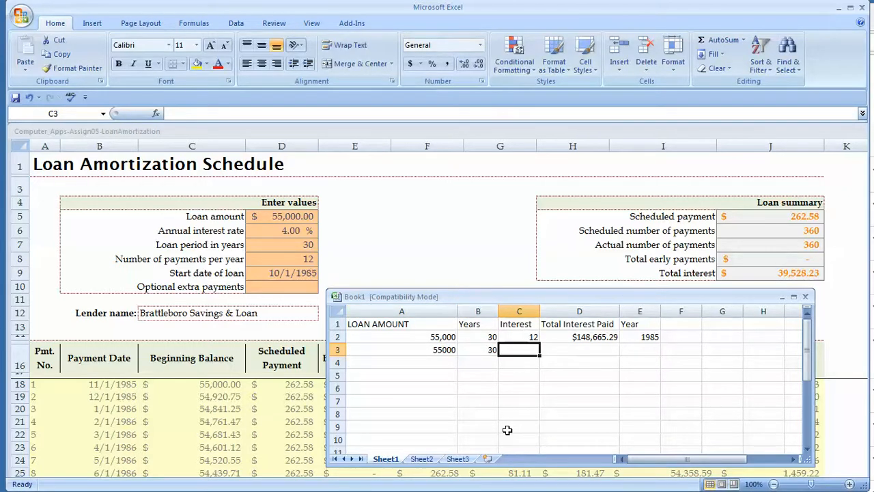
{"action": "type", "text": "4"}
{"action": "key", "text": "Tab"}
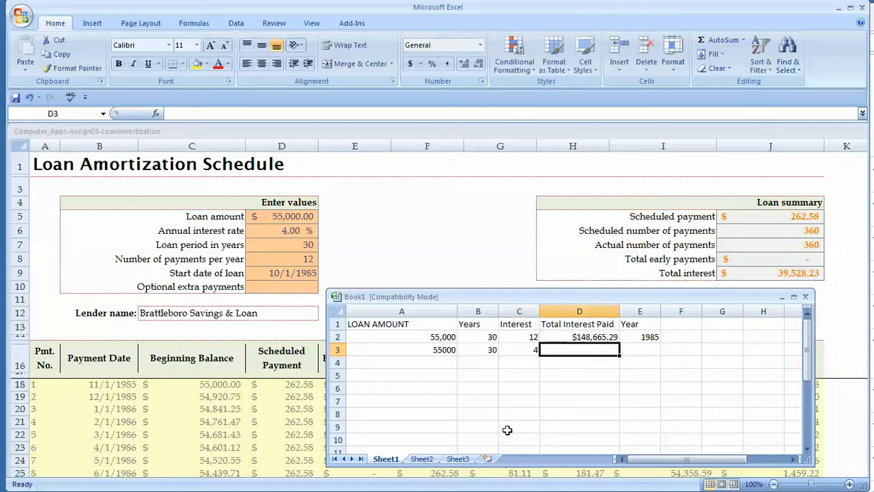
Complete row 3 of the comparison table with total interest paid of 39,528.23 and the year 2017
{"action": "type", "text": "39"}
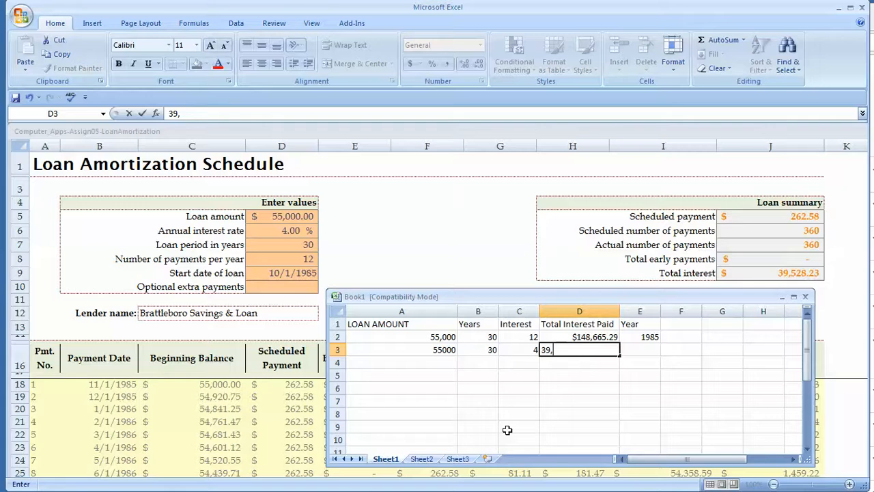
{"action": "type", "text": ",528.23"}
{"action": "key", "text": "Return"}
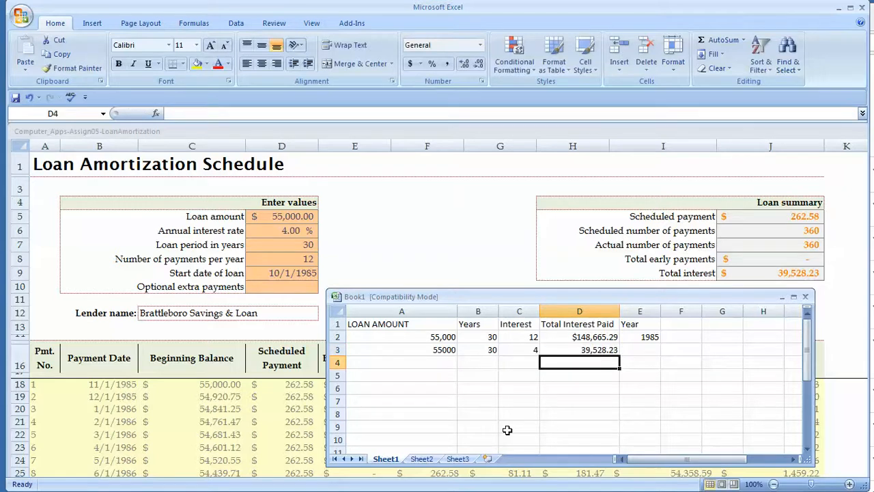
{"action": "key", "text": "Up"}
{"action": "key", "text": "Right"}
{"action": "type", "text": "2"}
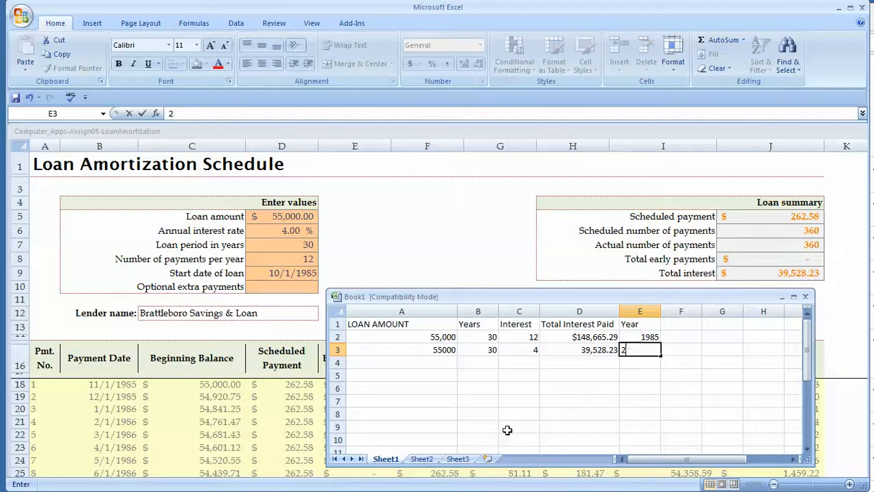
{"action": "type", "text": "017"}
{"action": "key", "text": "Return"}
Apply the Currency number format without a symbol to the loan amount cells A2:A11 in Book1
{"action": "key", "text": "Left"}
{"action": "key", "text": "Left"}
{"action": "key", "text": "Left"}
{"action": "key", "text": "Left"}
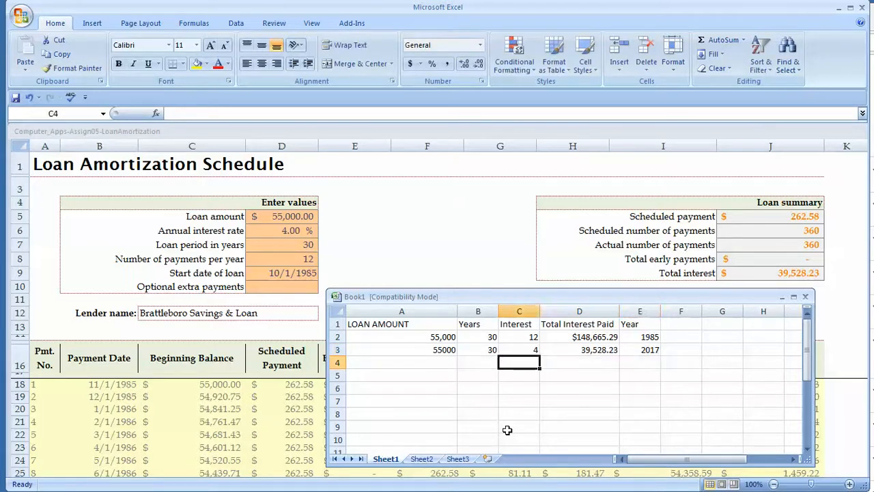
{"action": "key", "text": "Up"}
{"action": "key", "text": "Up"}
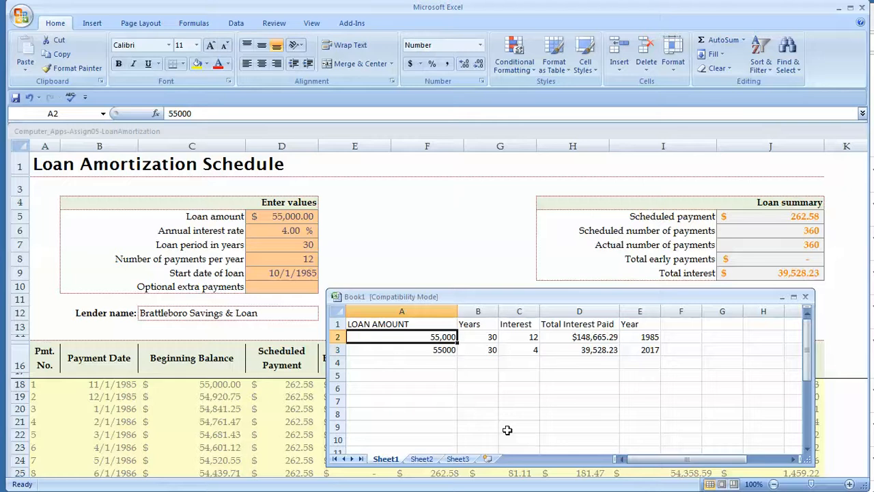
{"action": "key", "text": "shift+Down"}
{"action": "key", "text": "shift+Down"}
{"action": "key", "text": "shift+Down"}
{"action": "key", "text": "shift+Down"}
{"action": "key", "text": "shift+Down"}
{"action": "key", "text": "shift+Down"}
{"action": "key", "text": "shift+Down"}
{"action": "key", "text": "shift+Down"}
{"action": "key", "text": "shift+Down"}
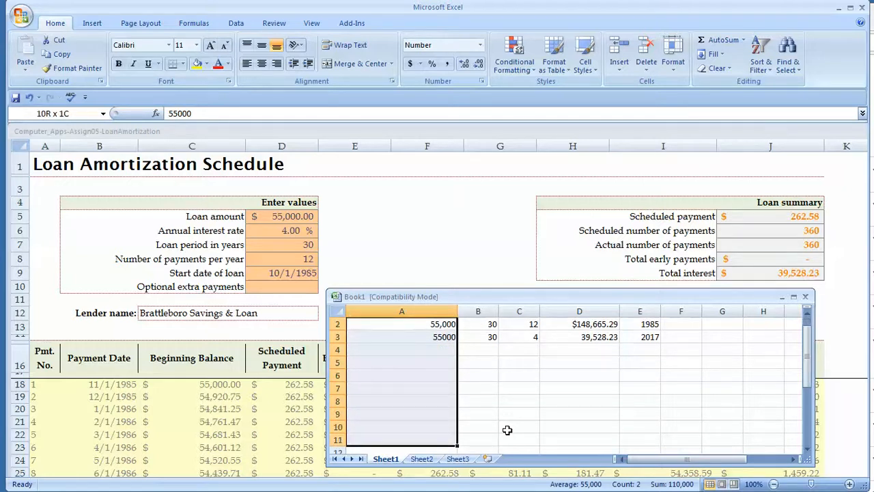
{"action": "right_click", "coordinate": [404, 400]}
{"action": "left_click", "coordinate": [430, 348]}
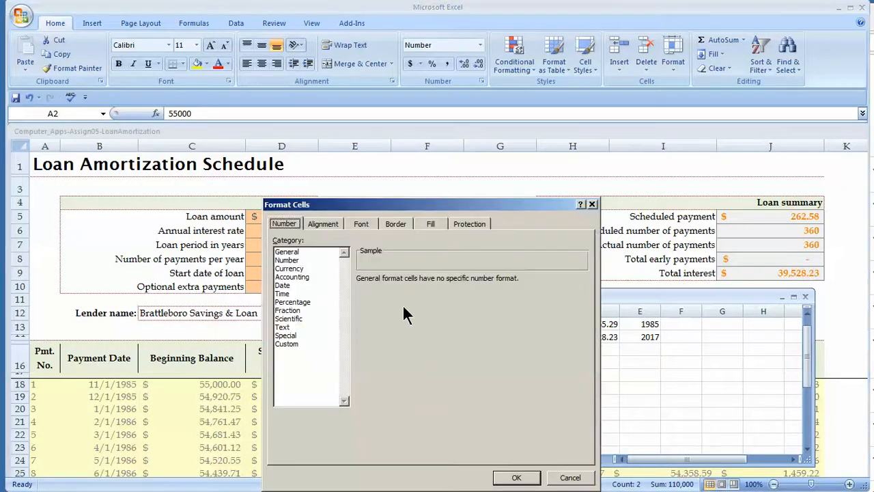
{"action": "left_click", "coordinate": [288, 267]}
{"action": "left_click", "coordinate": [505, 478]}
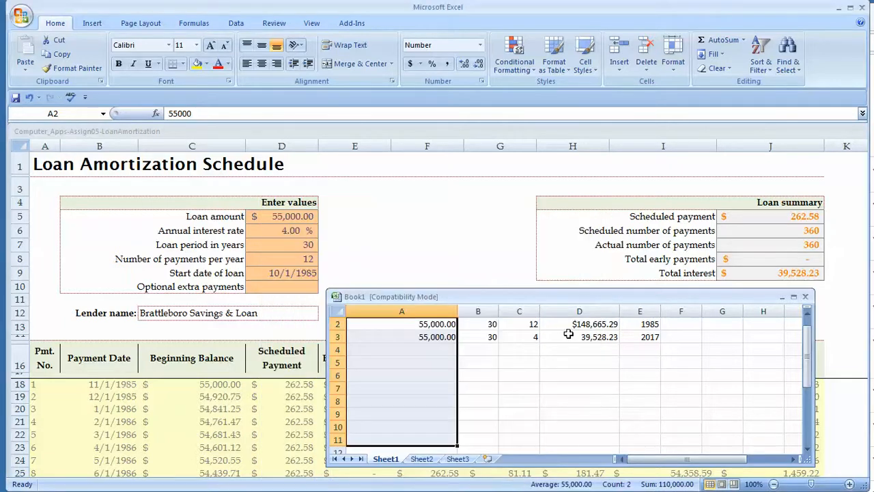
Format the Total Interest Paid cells in Book1 from D2 down as Currency with the $ symbol and two decimal places
{"action": "left_click_drag", "start_coordinate": [572, 325], "coordinate": [571, 444]}
{"action": "right_click", "coordinate": [572, 435]}
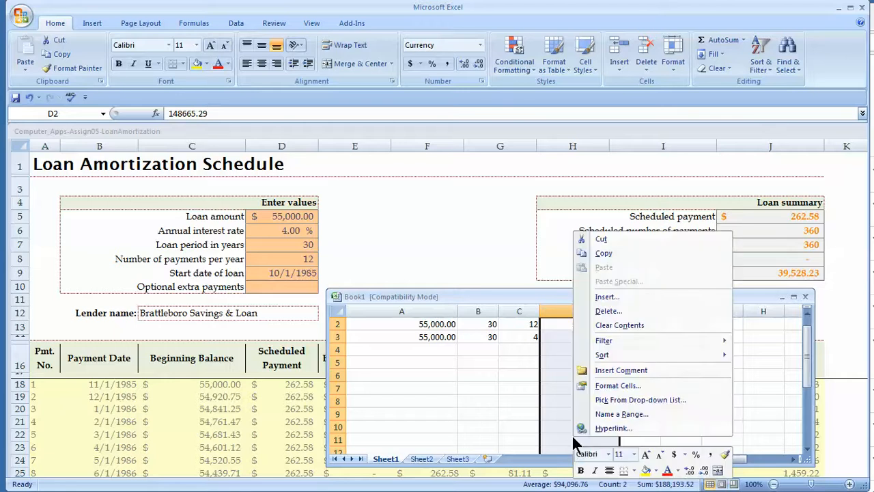
{"action": "left_click", "coordinate": [609, 386]}
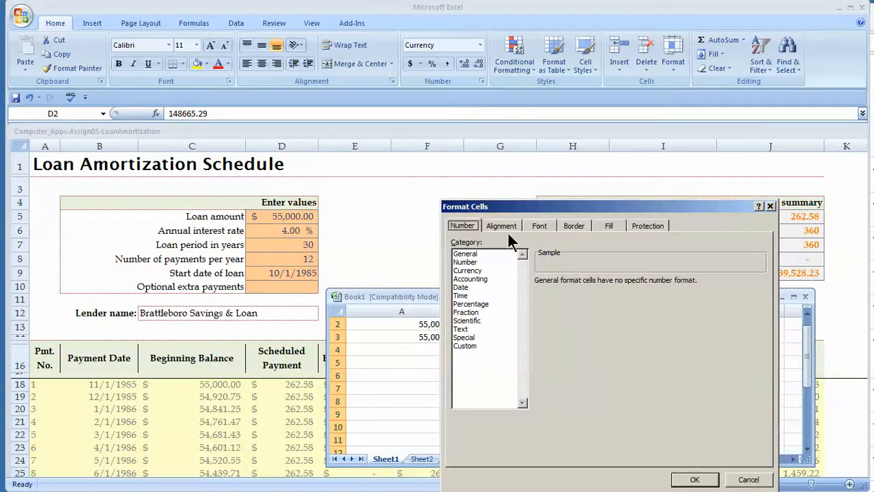
{"action": "left_click", "coordinate": [465, 271]}
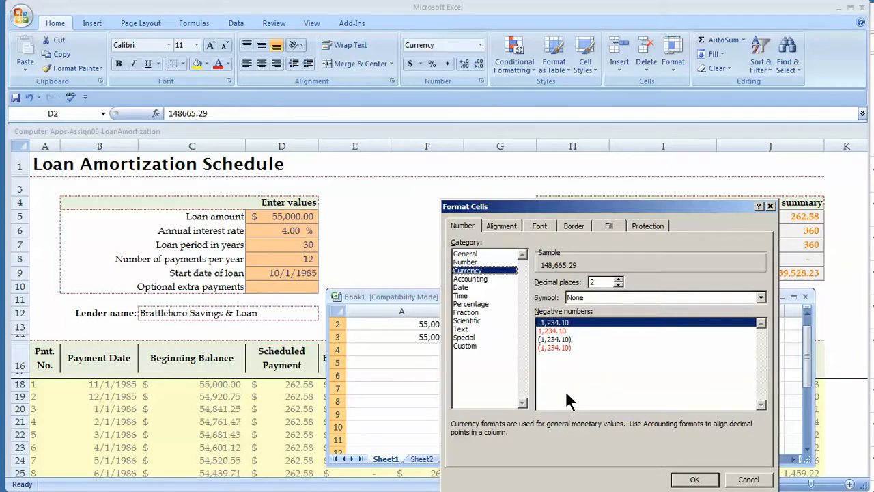
{"action": "left_click", "coordinate": [761, 297]}
{"action": "left_click", "coordinate": [576, 317]}
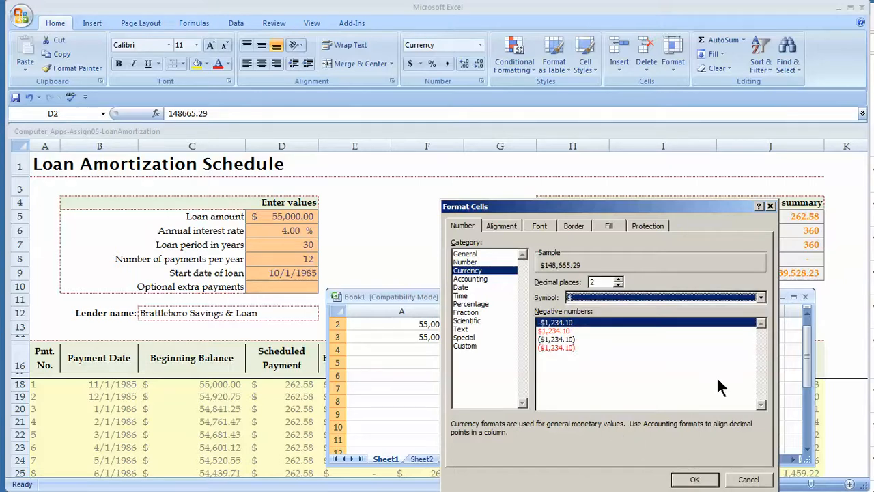
{"action": "left_click", "coordinate": [762, 297]}
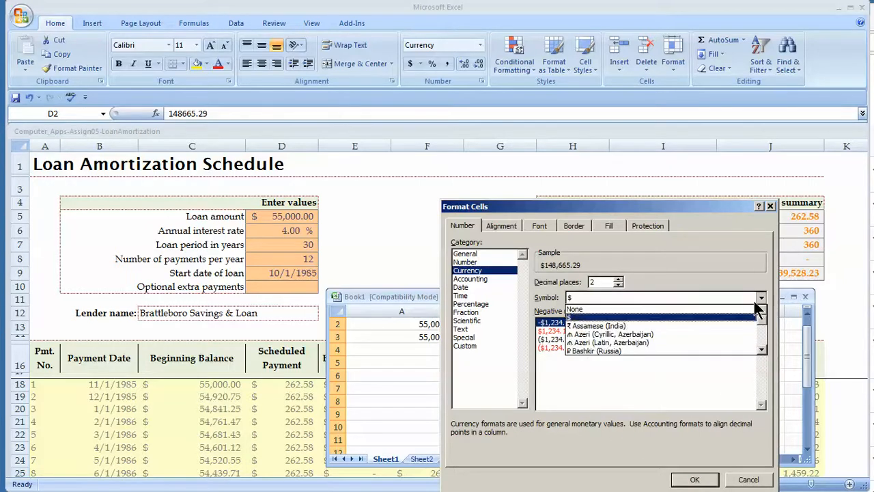
{"action": "left_click", "coordinate": [573, 318]}
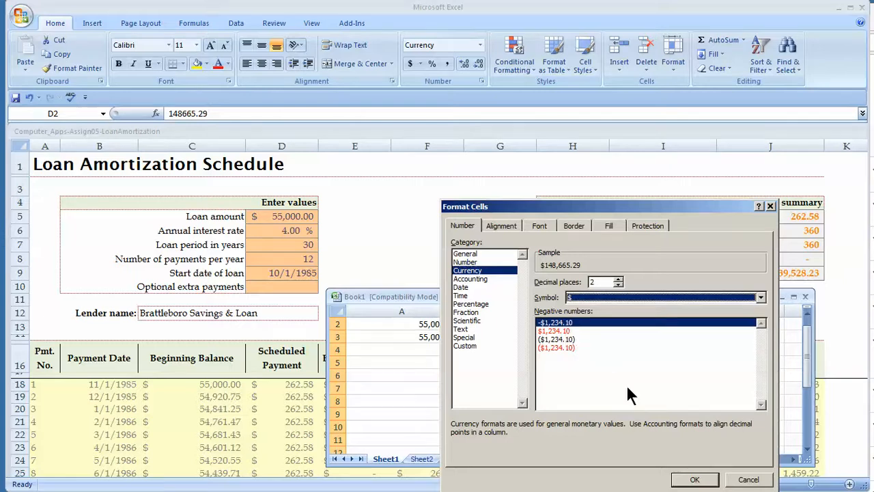
{"action": "left_click", "coordinate": [690, 479]}
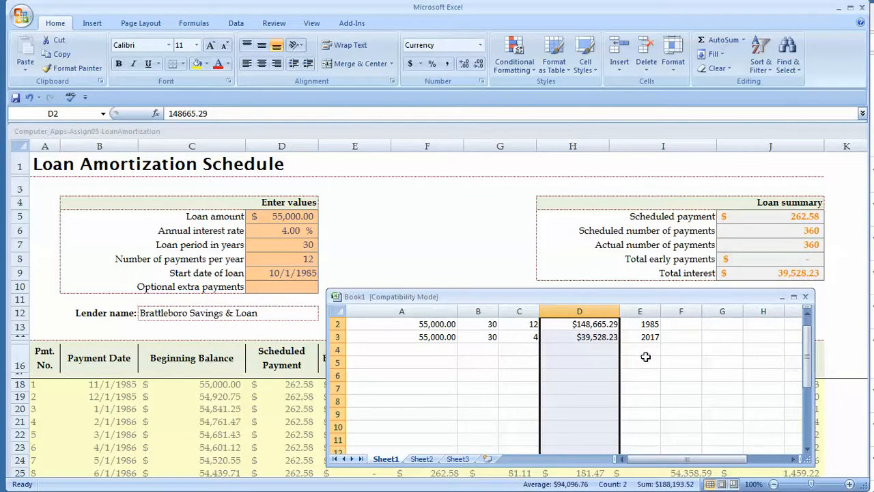
{"action": "left_click", "coordinate": [636, 360]}
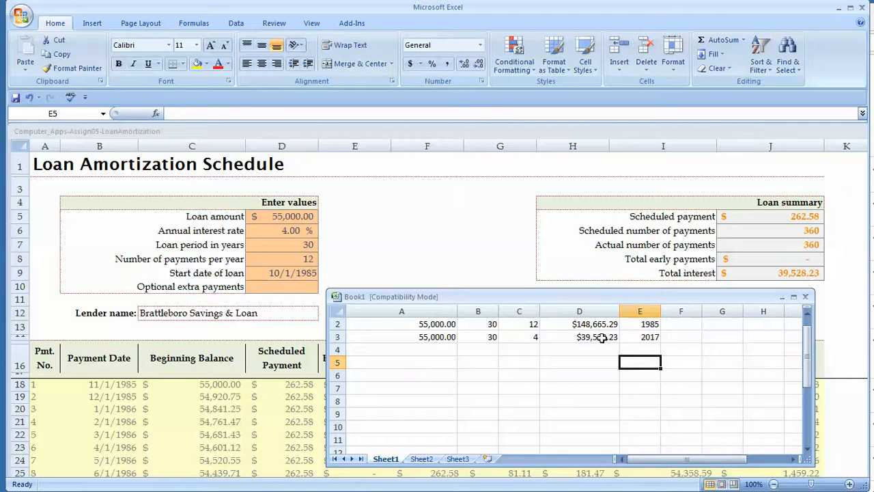
Enter the scheduled payment of 262.58 in F3 for the 2017 loan in Book1
{"action": "left_click", "coordinate": [682, 335]}
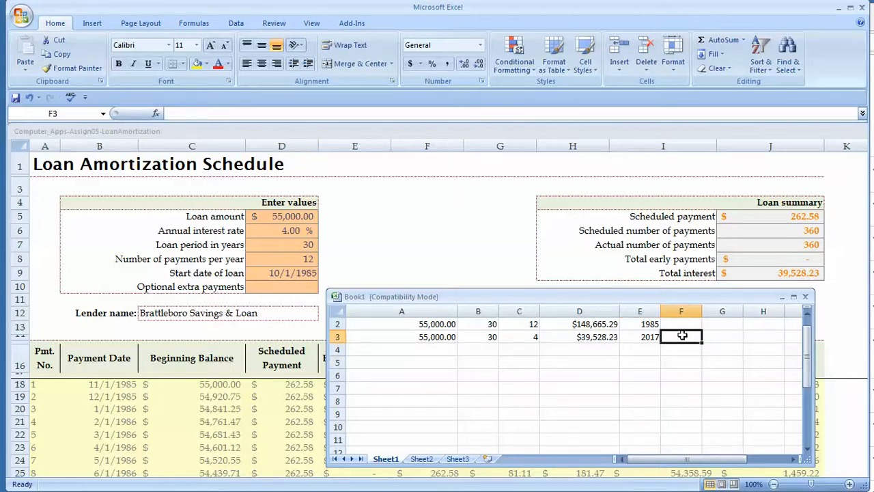
{"action": "type", "text": "26"}
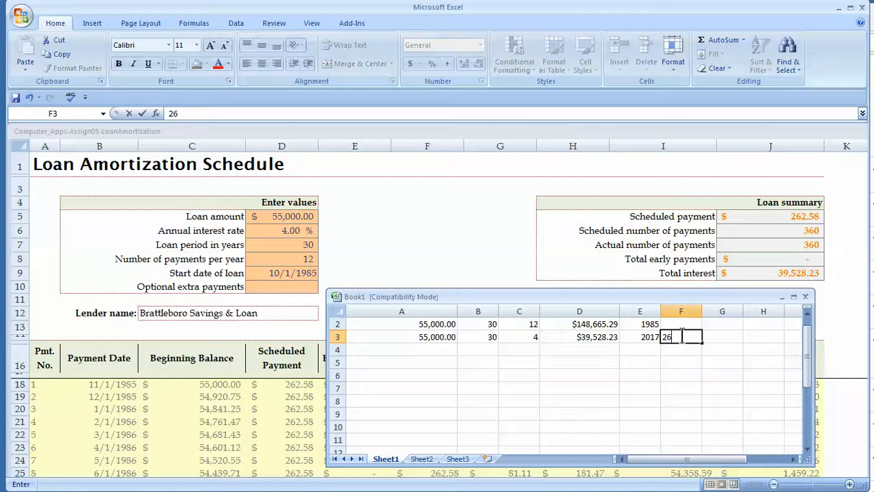
{"action": "type", "text": "2/58"}
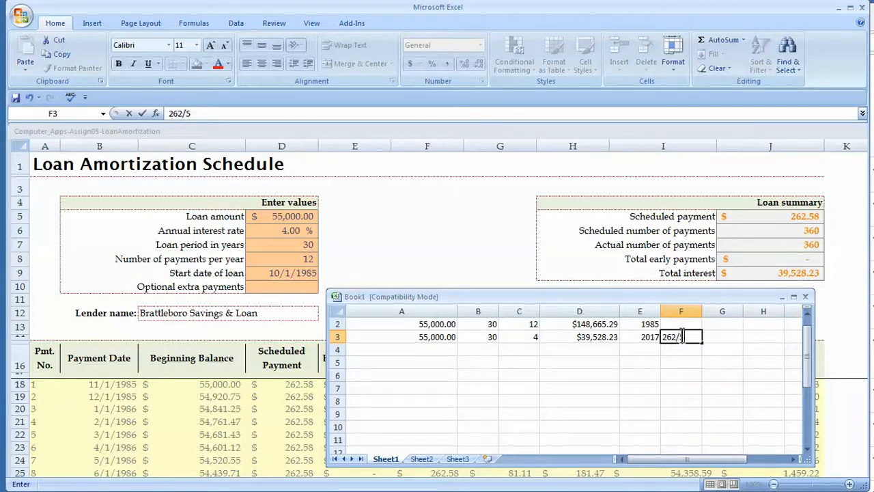
{"action": "key", "text": "BackSpace"}
{"action": "key", "text": "BackSpace"}
{"action": "type", "text": ".58"}
{"action": "key", "text": "Return"}
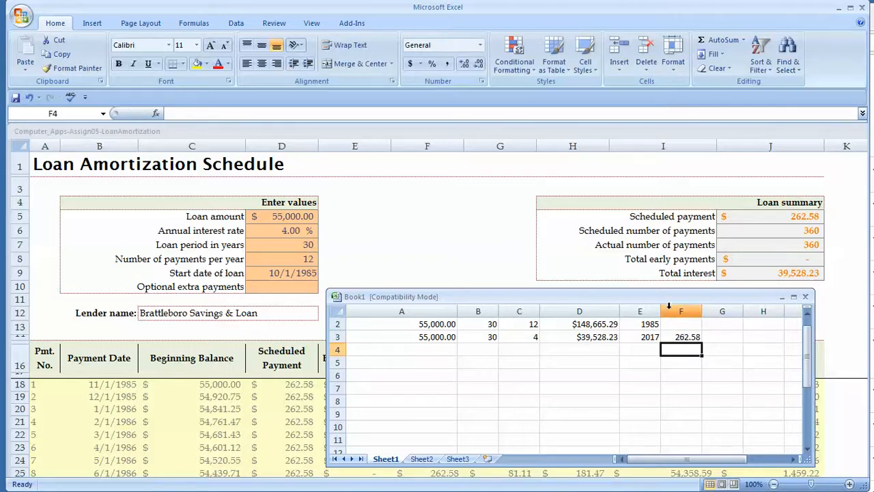
Move the Book1 window clear of the loan inputs and set the annual interest rate in the Loan Amortization Schedule to 12%
{"action": "left_click", "coordinate": [667, 305]}
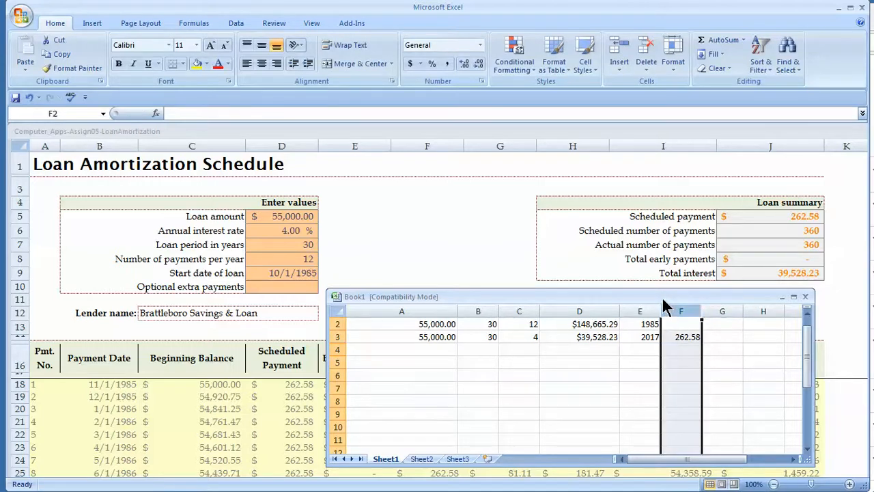
{"action": "left_click_drag", "start_coordinate": [662, 299], "coordinate": [761, 295]}
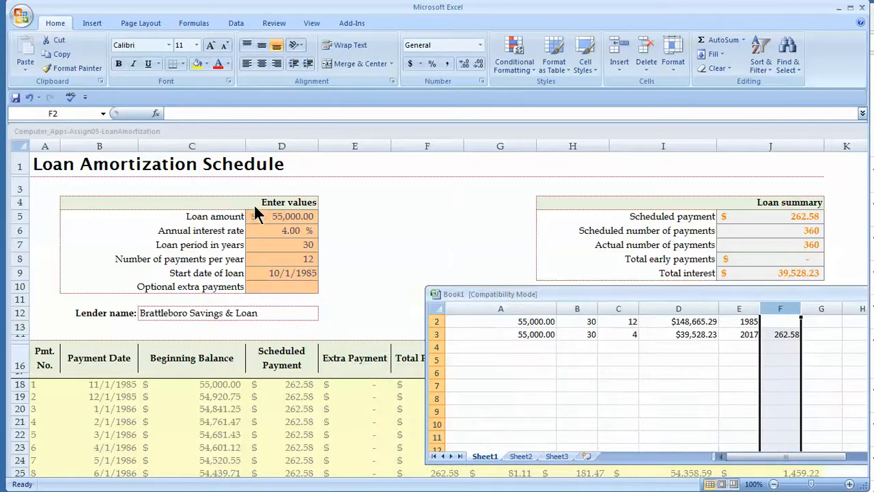
{"action": "left_click", "coordinate": [278, 235]}
{"action": "left_click", "coordinate": [280, 230]}
{"action": "type", "text": "12"}
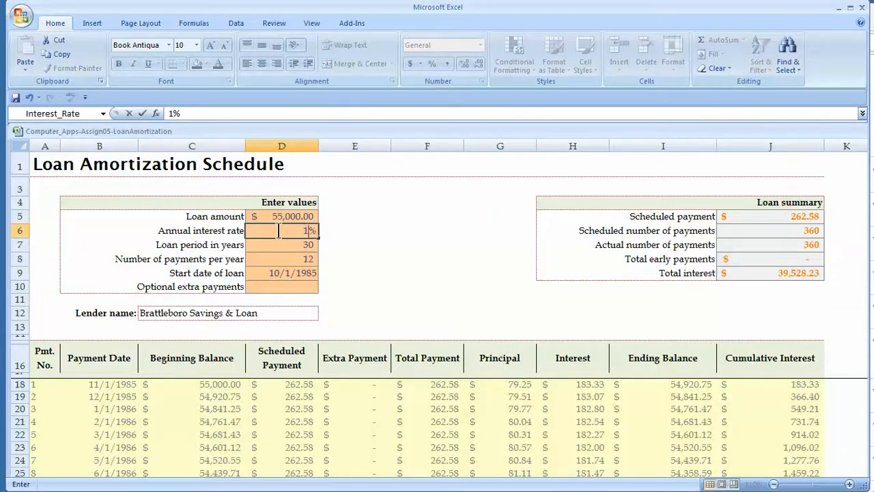
{"action": "key", "text": "Return"}
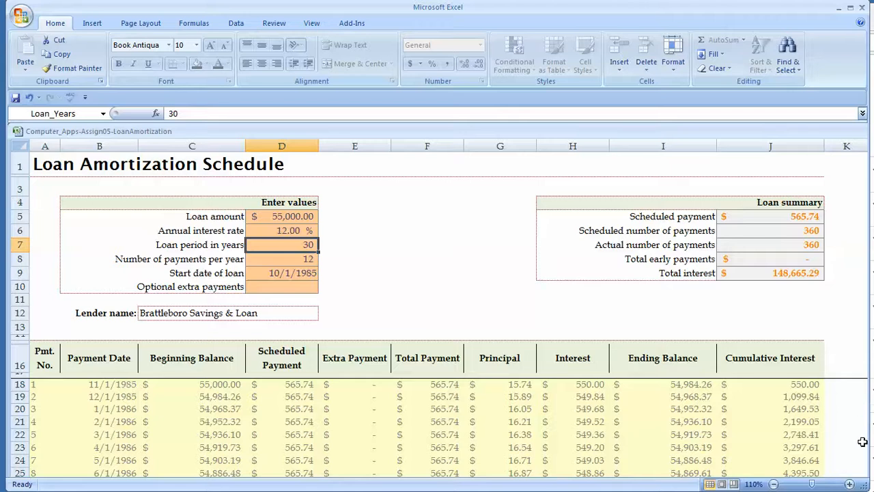
Narrow the Excel window slightly and enter the scheduled payment of 565.74 in F2 for the 1985 loan in Book1
{"action": "left_click_drag", "start_coordinate": [863, 436], "coordinate": [854, 438]}
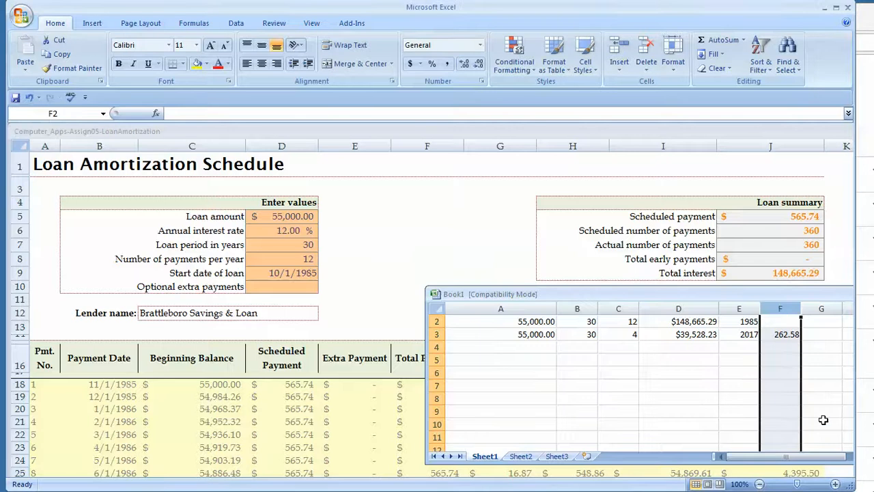
{"action": "left_click", "coordinate": [773, 320]}
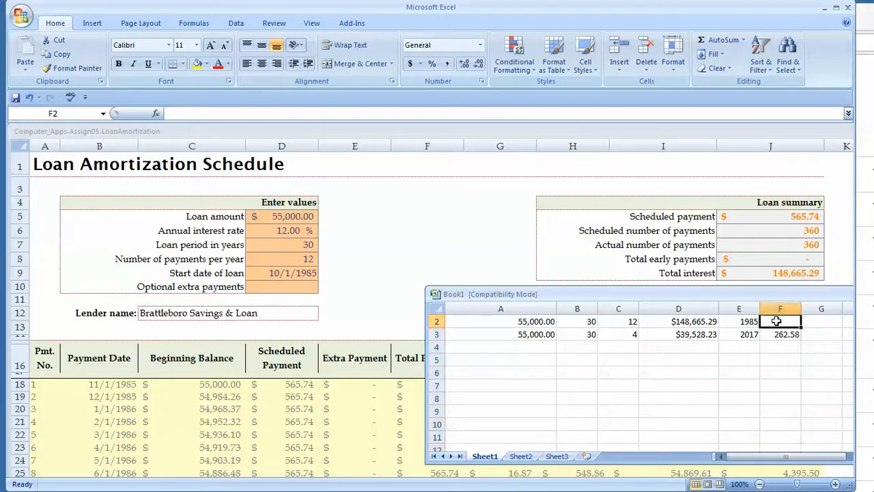
{"action": "type", "text": "565."}
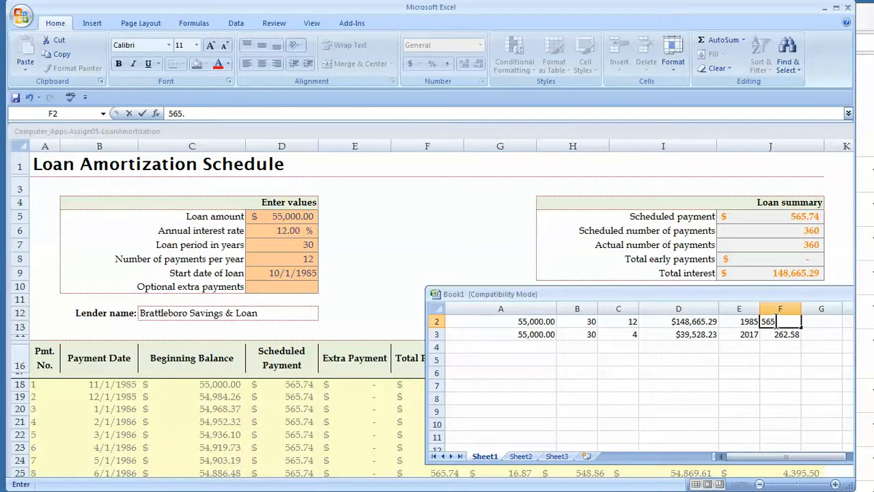
{"action": "type", "text": "74"}
{"action": "key", "text": "Return"}
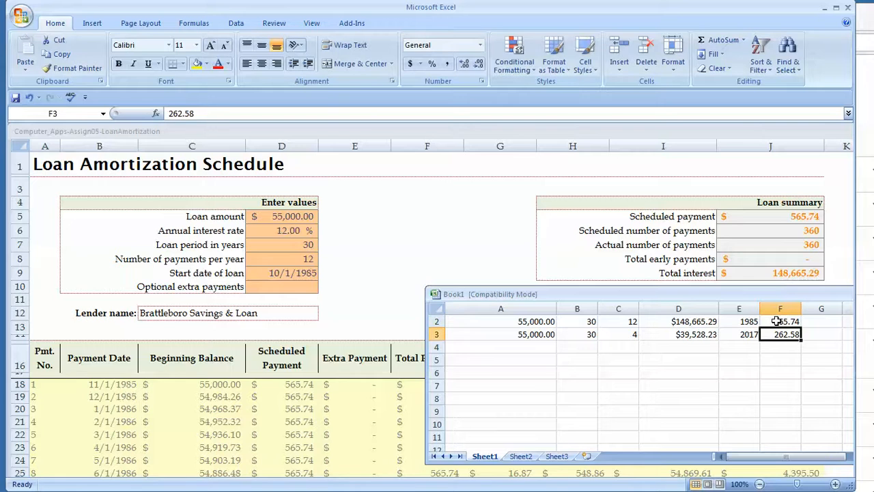
Add the column headings "12 pmts" in F1 and "26 pmts" in G1 of the Book1 comparison table
{"action": "scroll", "coordinate": [778, 320], "scroll_direction": "up", "scroll_amount": 1}
{"action": "left_click", "coordinate": [779, 319]}
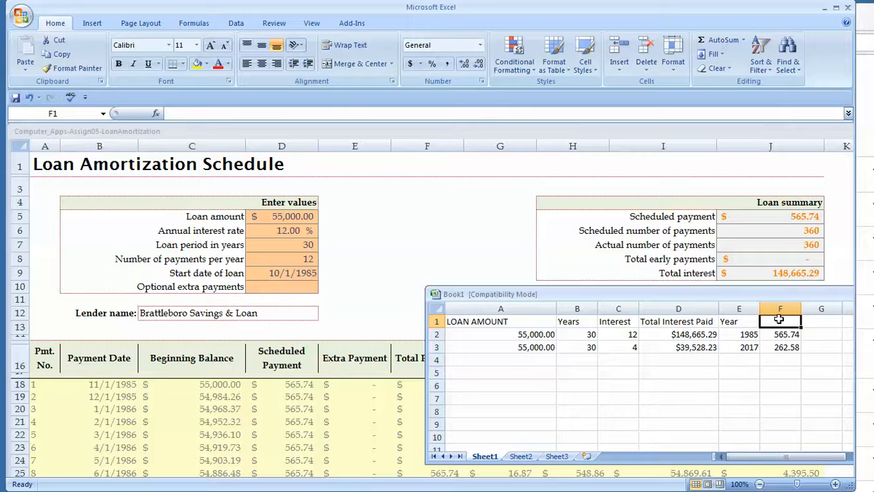
{"action": "type", "text": "12 pmts"}
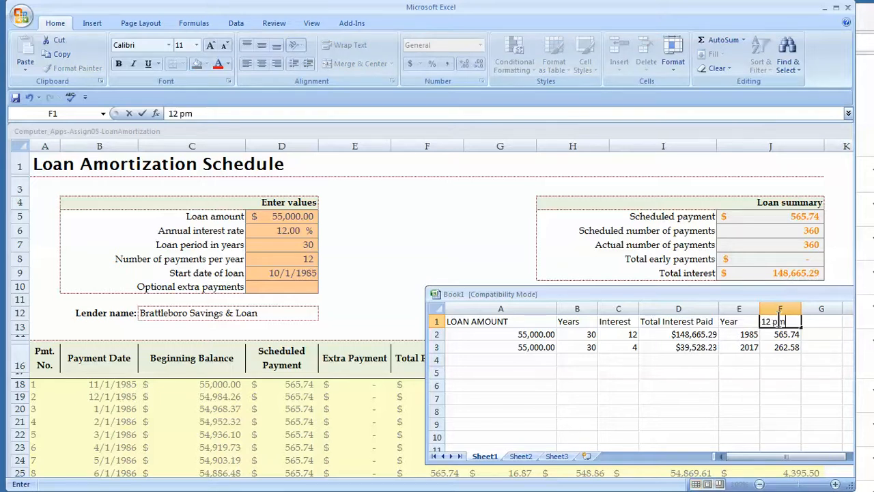
{"action": "left_click", "coordinate": [828, 325]}
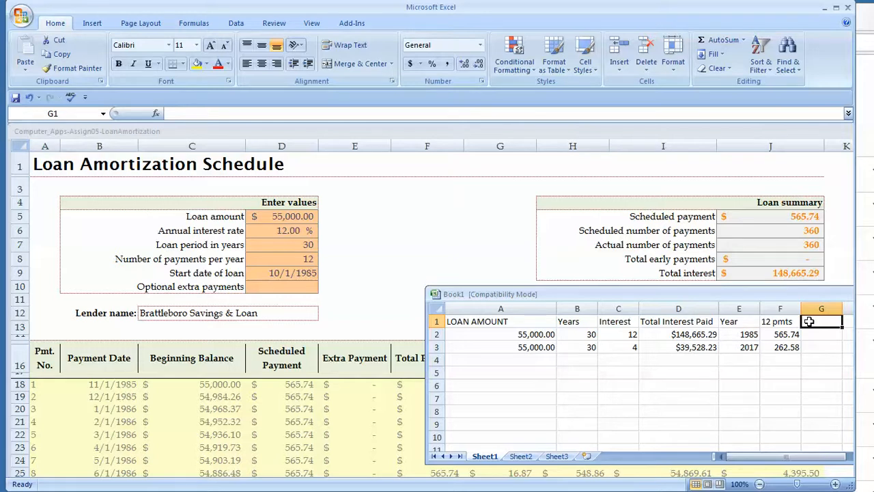
{"action": "type", "text": "24"}
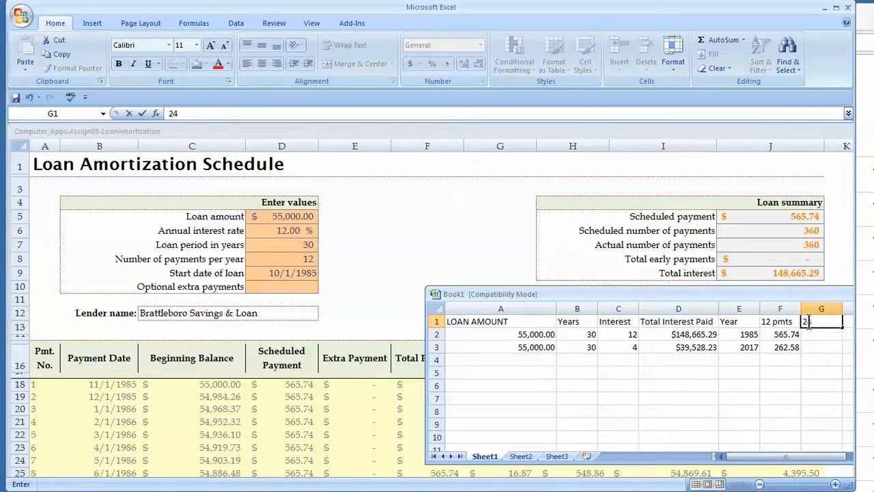
{"action": "key", "text": "BackSpace"}
{"action": "key", "text": "BackSpace"}
{"action": "type", "text": "26 pmts"}
{"action": "key", "text": "Return"}
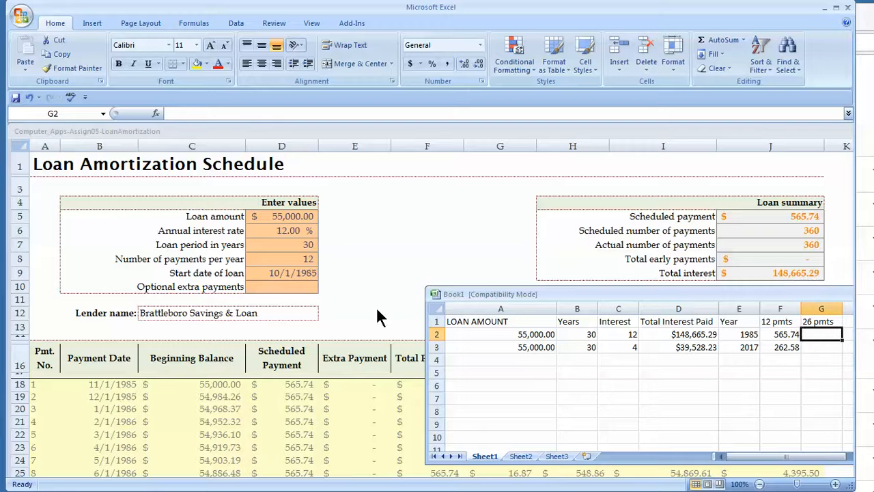
Set the number of payments per year in the Loan Amortization Schedule to 26
{"action": "left_click", "coordinate": [301, 256]}
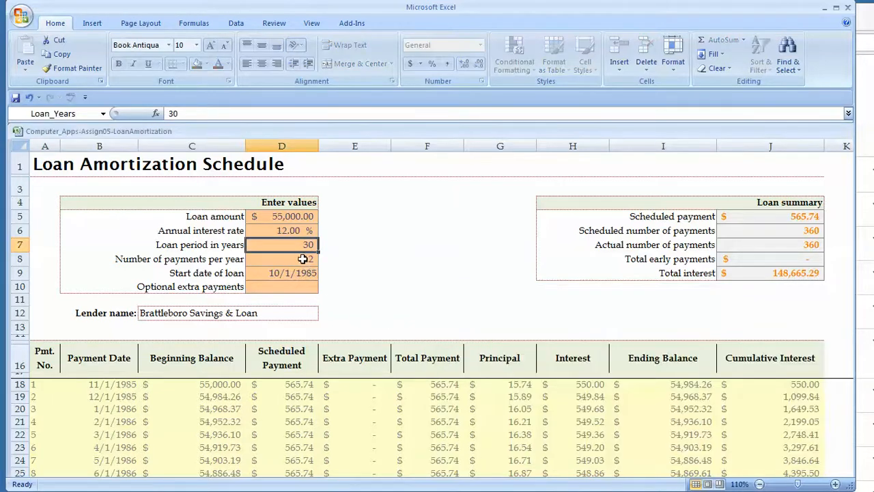
{"action": "left_click", "coordinate": [302, 259]}
{"action": "type", "text": "26"}
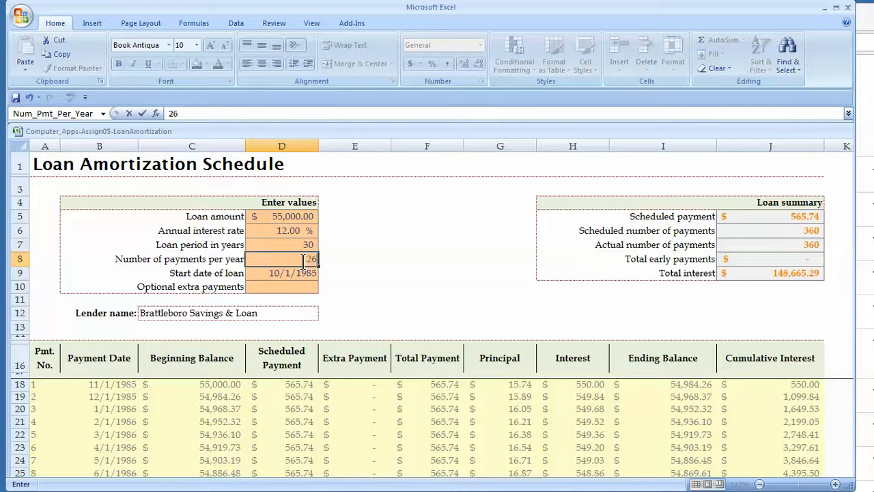
{"action": "key", "text": "Return"}
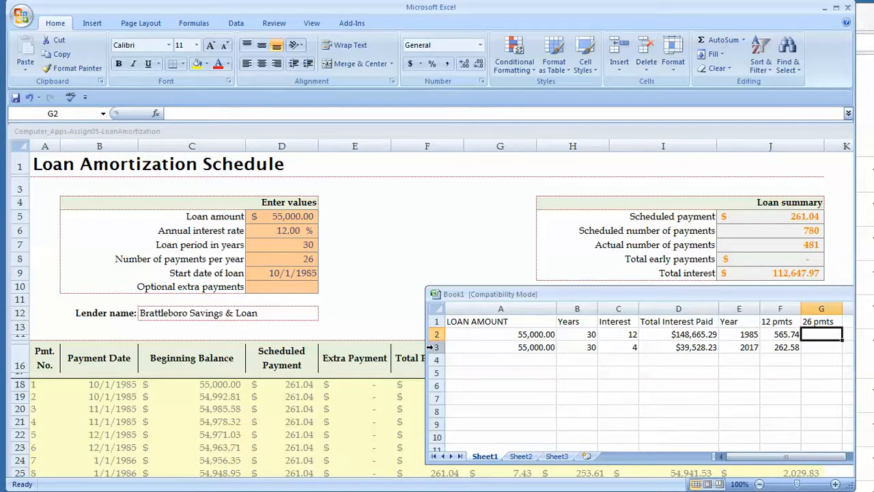
Insert a row above the 2017 loan in Book1 and copy the 1985 loan amount, years and interest from A2:C2 into it
{"action": "left_click", "coordinate": [432, 347]}
{"action": "key", "text": "ctrl+shift+plus"}
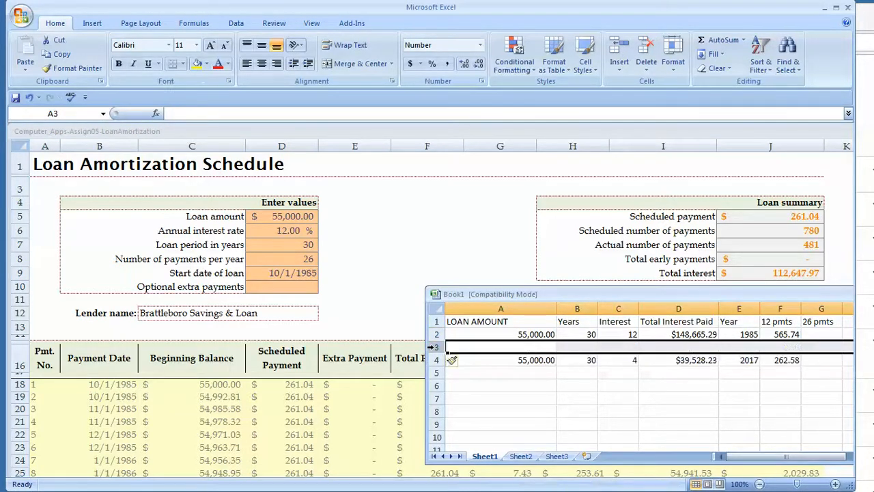
{"action": "left_click_drag", "start_coordinate": [523, 335], "coordinate": [605, 335]}
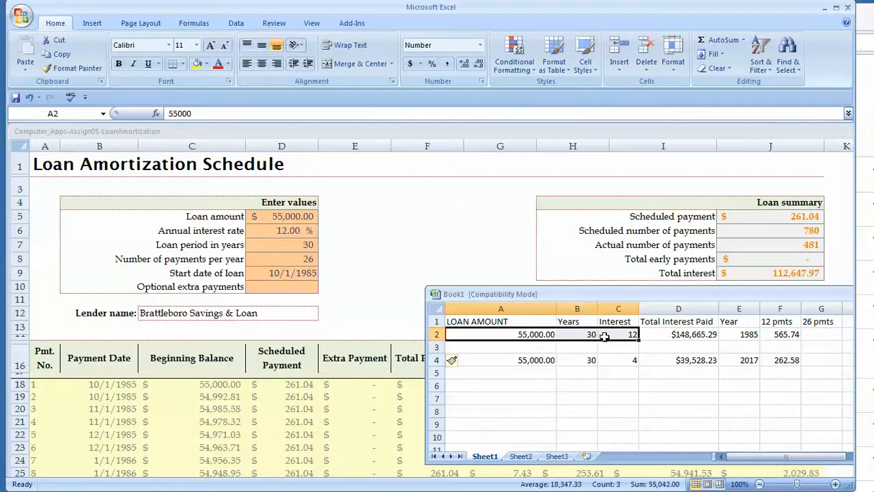
{"action": "key", "text": "ctrl+c"}
{"action": "left_click", "coordinate": [532, 347]}
{"action": "key", "text": "ctrl+v"}
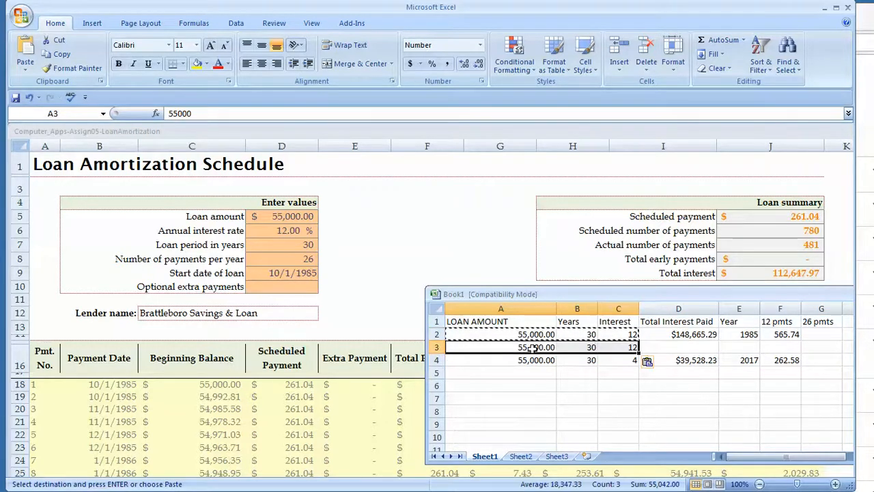
Enter the 26-payment results for the 1985 loan in row 3: total interest 112,647.97 in D3 and payment 261.04 in G3
{"action": "left_click", "coordinate": [810, 346]}
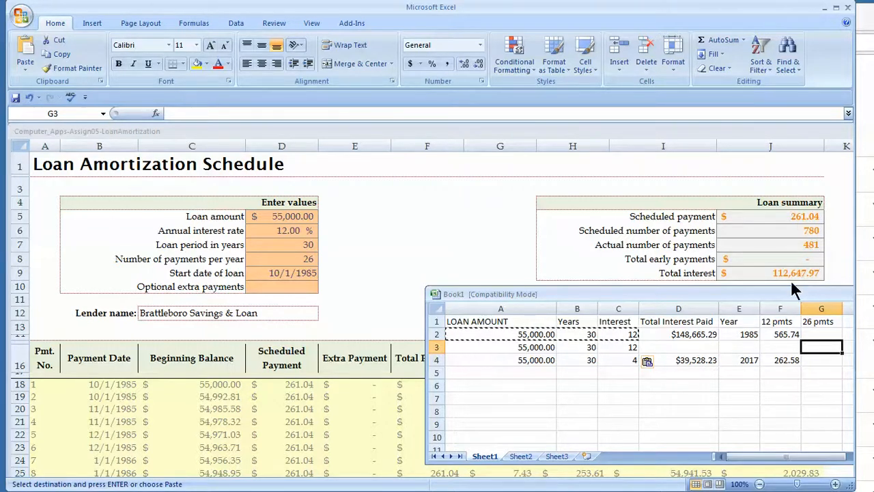
{"action": "left_click", "coordinate": [684, 347]}
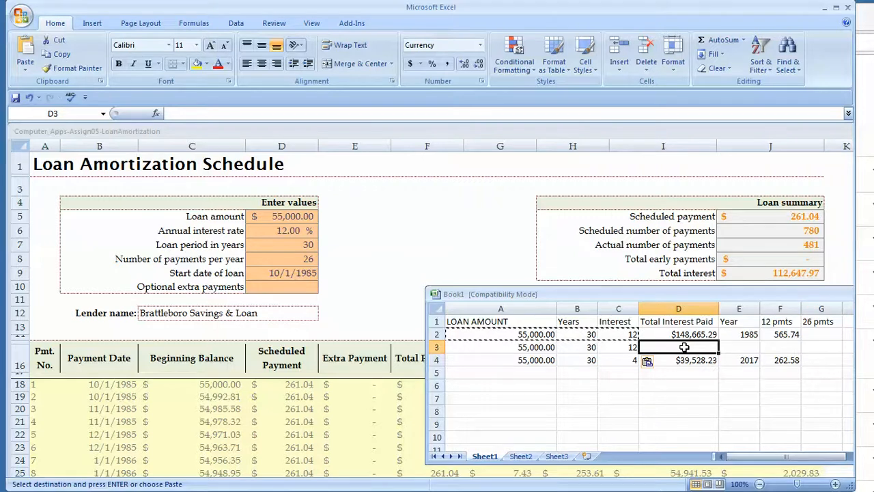
{"action": "type", "text": "112"}
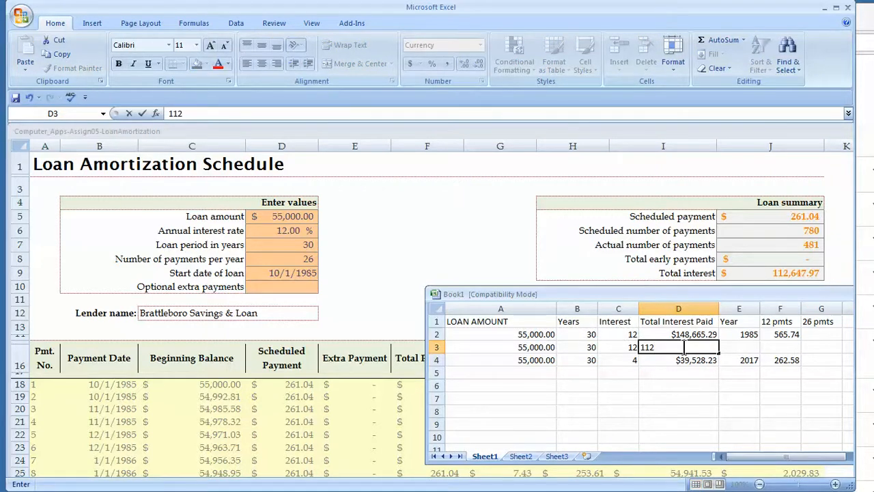
{"action": "type", "text": ",647.97"}
{"action": "left_click", "coordinate": [751, 345]}
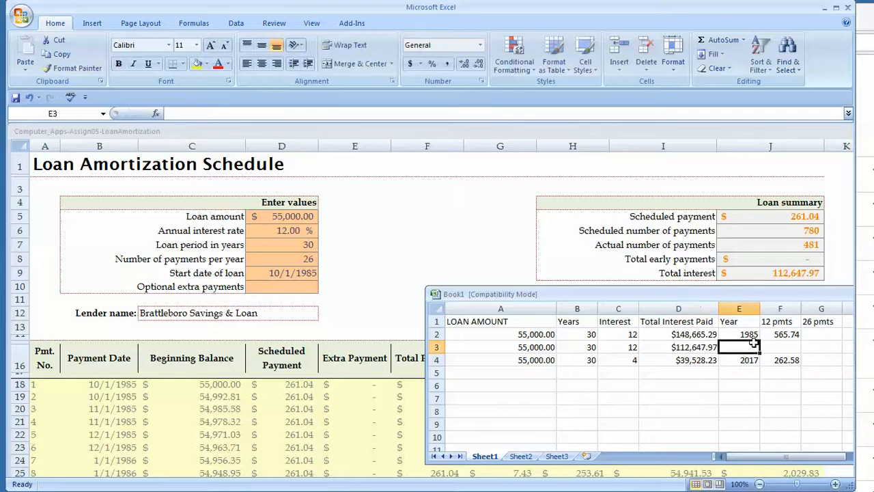
{"action": "left_click", "coordinate": [816, 347]}
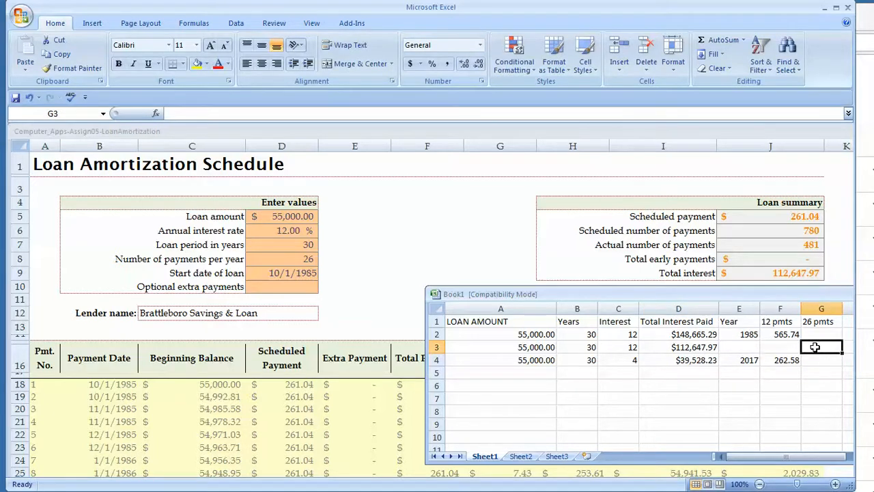
{"action": "type", "text": "261.04"}
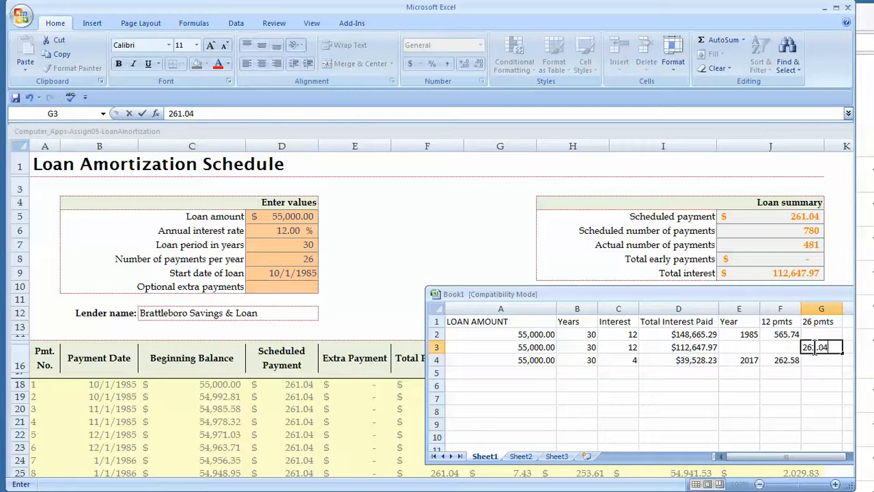
{"action": "left_click", "coordinate": [785, 420]}
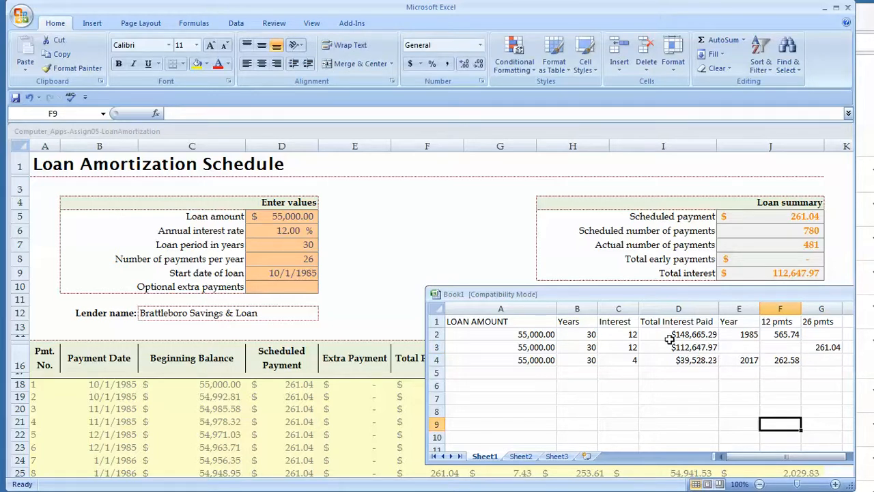
Reposition and widen the Book1 window to show column H, and add the heading "per mo" in H1
{"action": "left_click_drag", "start_coordinate": [616, 294], "coordinate": [544, 293]}
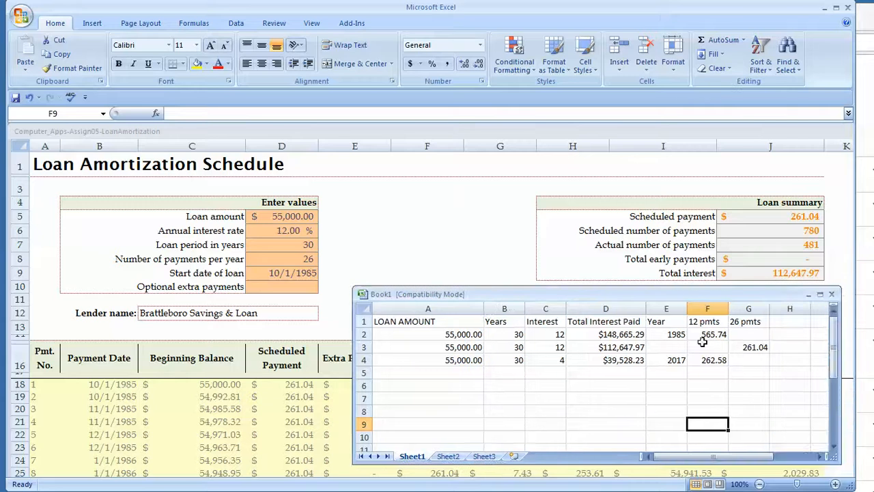
{"action": "left_click_drag", "start_coordinate": [841, 382], "coordinate": [853, 383]}
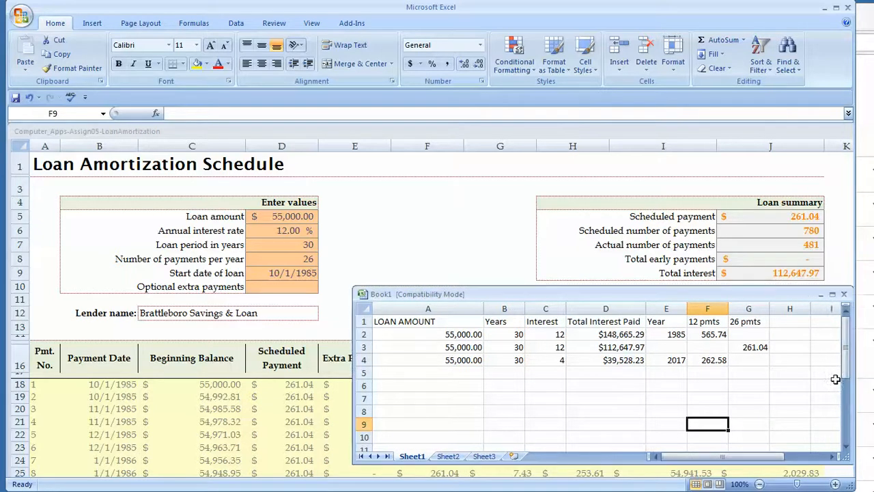
{"action": "left_click", "coordinate": [788, 348]}
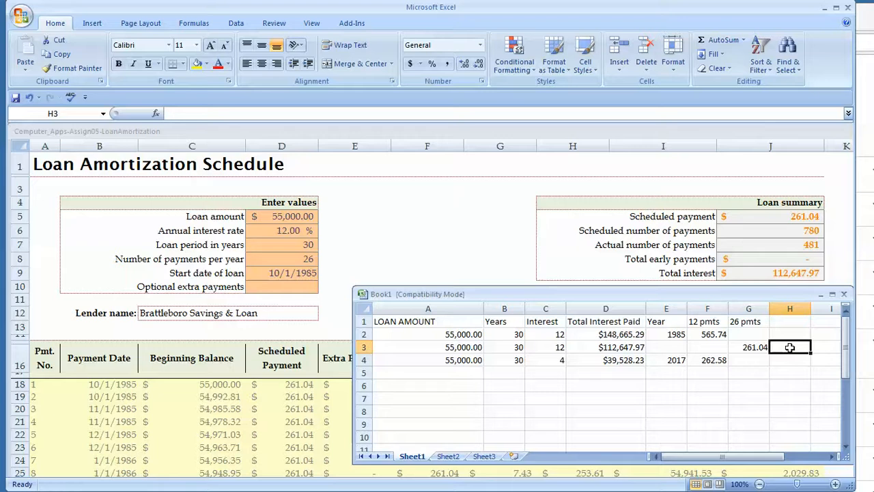
{"action": "key", "text": "Up"}
{"action": "key", "text": "Up"}
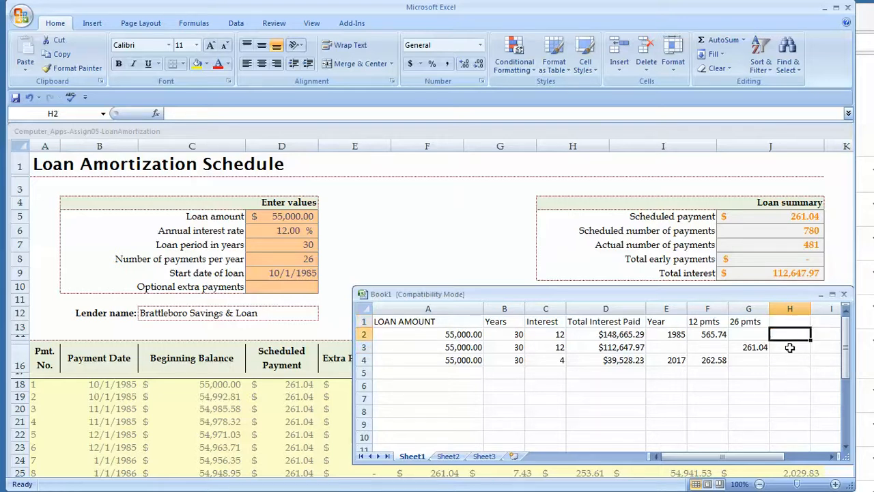
{"action": "type", "text": "per mo"}
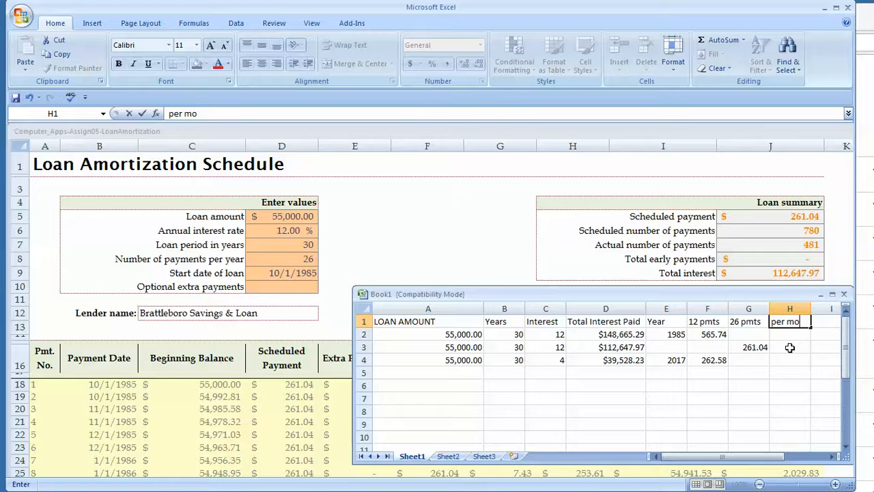
{"action": "key", "text": "Return"}
{"action": "key", "text": "Up"}
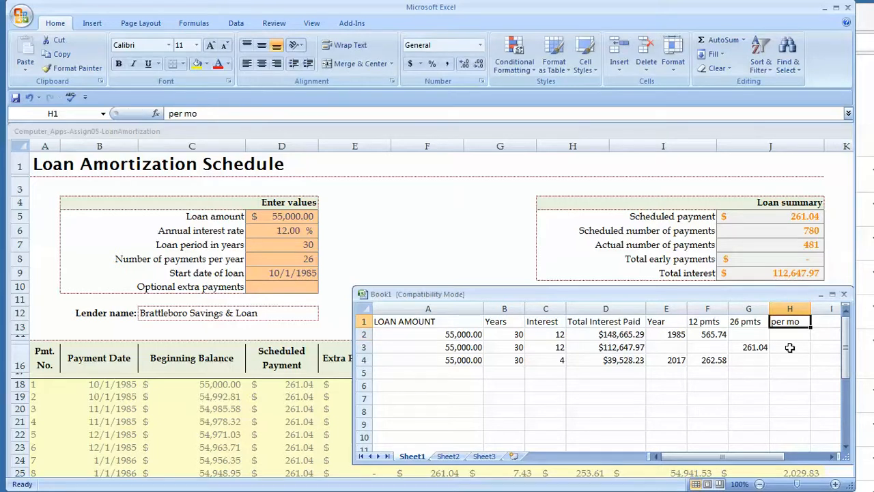
Copy the 12-payment amount from F2 into the "per mo" column at H2
{"action": "key", "text": "Down"}
{"action": "key", "text": "Left"}
{"action": "key", "text": "Left"}
{"action": "key", "text": "ctrl+c"}
{"action": "key", "text": "Right"}
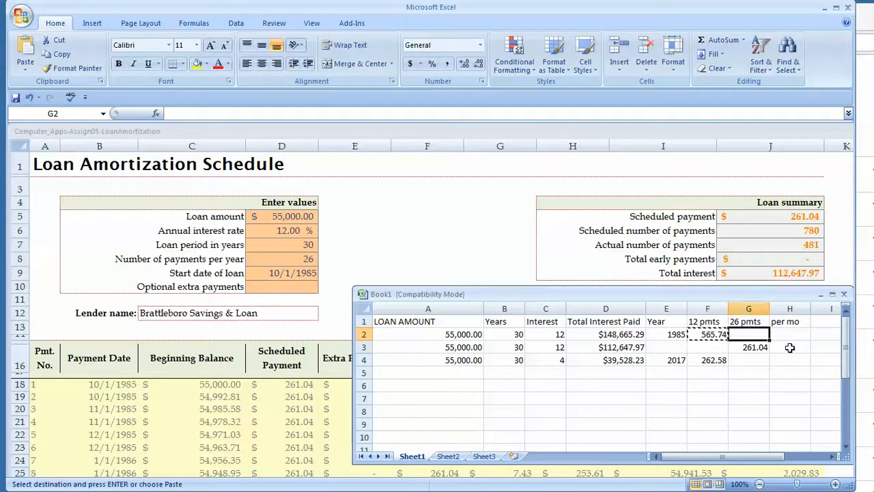
{"action": "key", "text": "Right"}
{"action": "key", "text": "ctrl+v"}
Calculate the monthly cost of the 26-payment loan in H3 with the formula =SUM(G3*2)
{"action": "key", "text": "Down"}
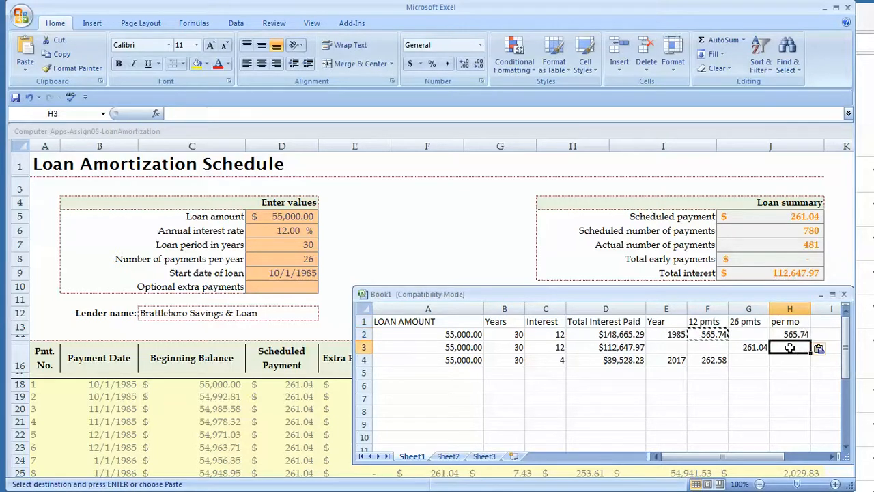
{"action": "type", "text": "=sum("}
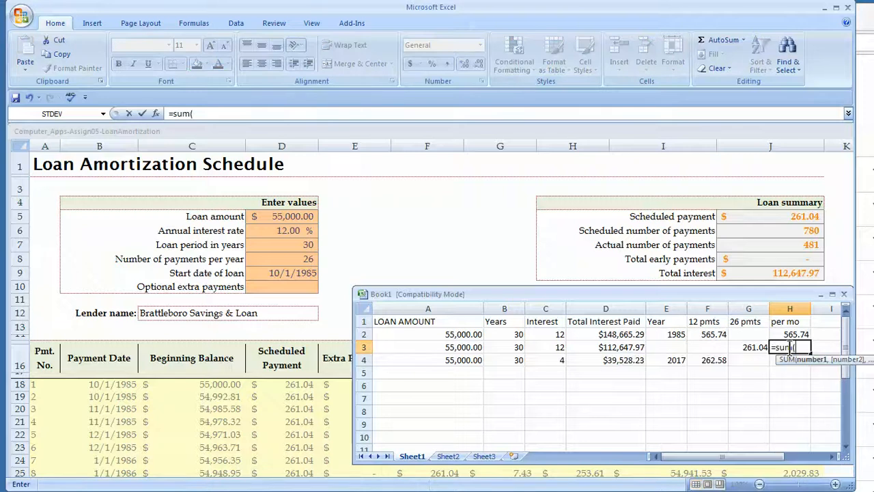
{"action": "key", "text": "Left"}
{"action": "type", "text": "*2)"}
{"action": "key", "text": "Return"}
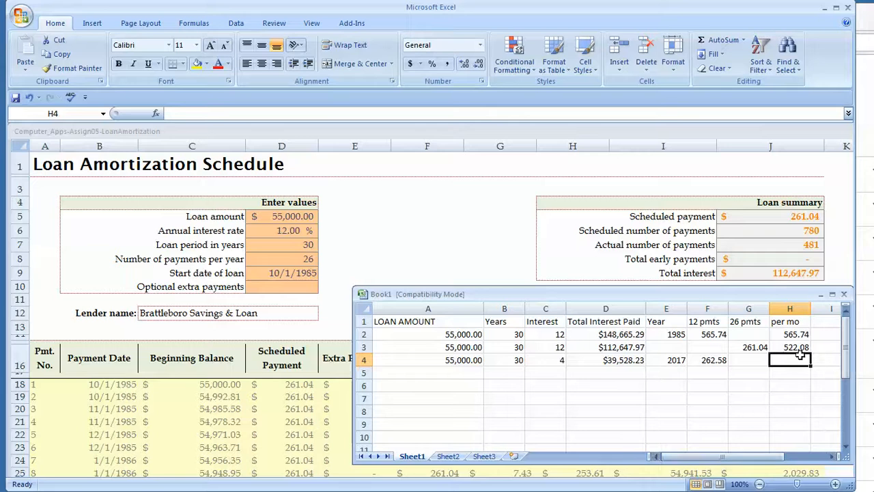
{"action": "left_click", "coordinate": [796, 347]}
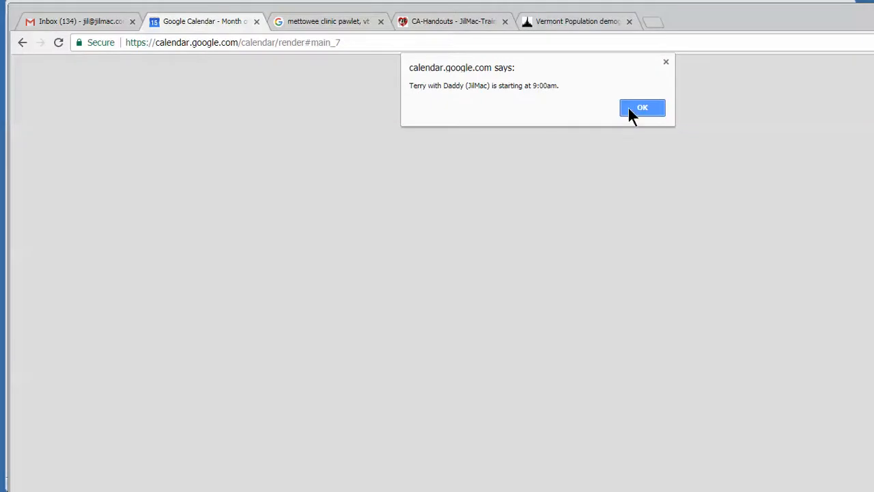
Dismiss the Google Calendar reminder and switch back to the Book1 workbook in Excel
{"action": "left_click", "coordinate": [639, 108]}
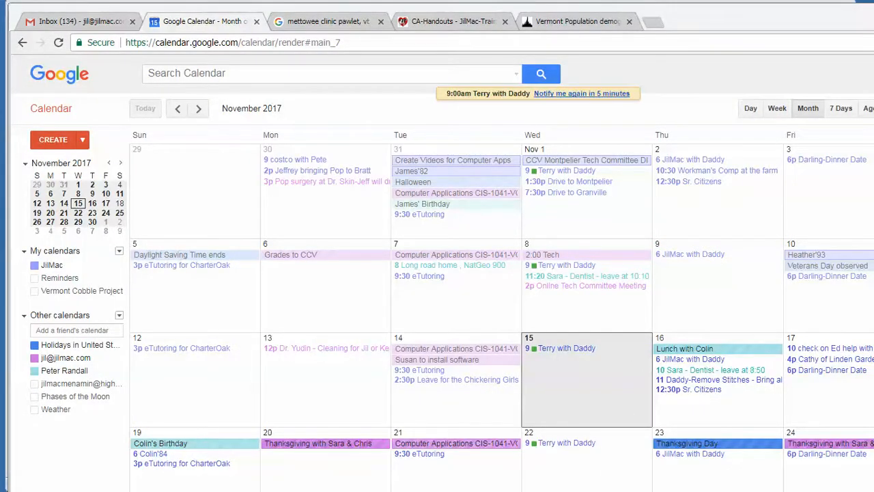
{"action": "key", "text": "alt+Tab"}
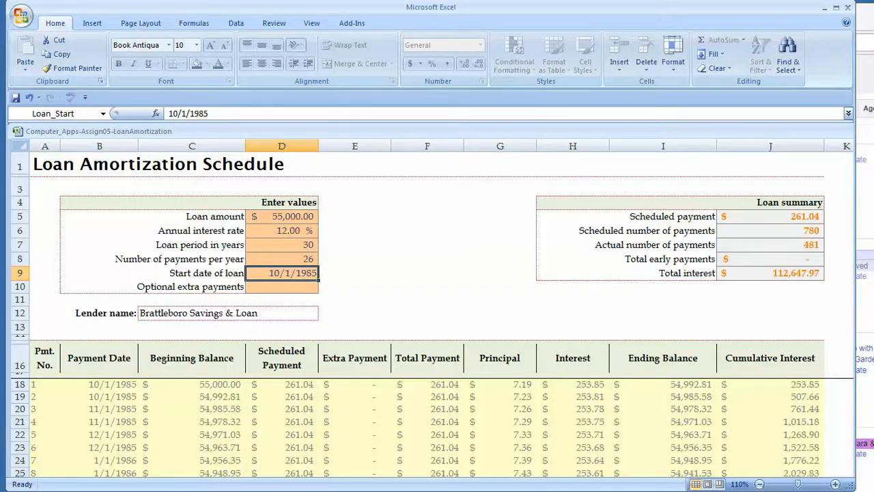
{"action": "key", "text": "alt+Tab"}
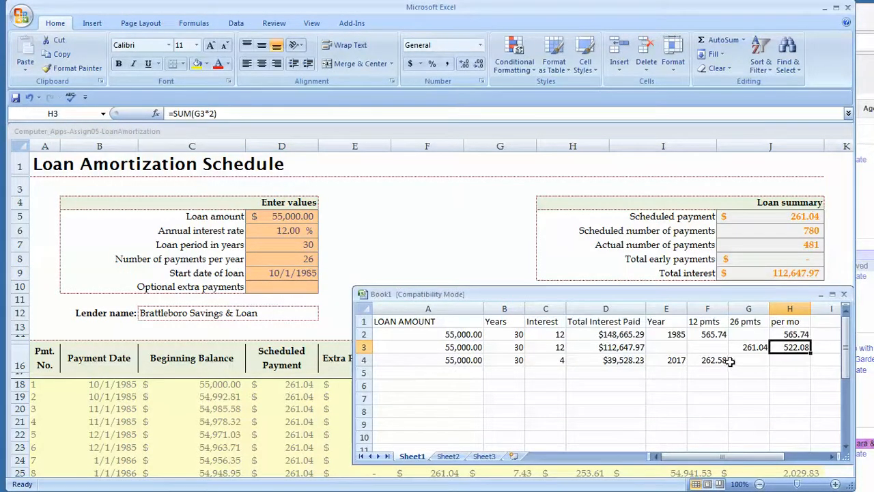
Insert two blank rows above the 2017 loan in Book1 and label A4 "over life of loan"
{"action": "left_click", "coordinate": [361, 360]}
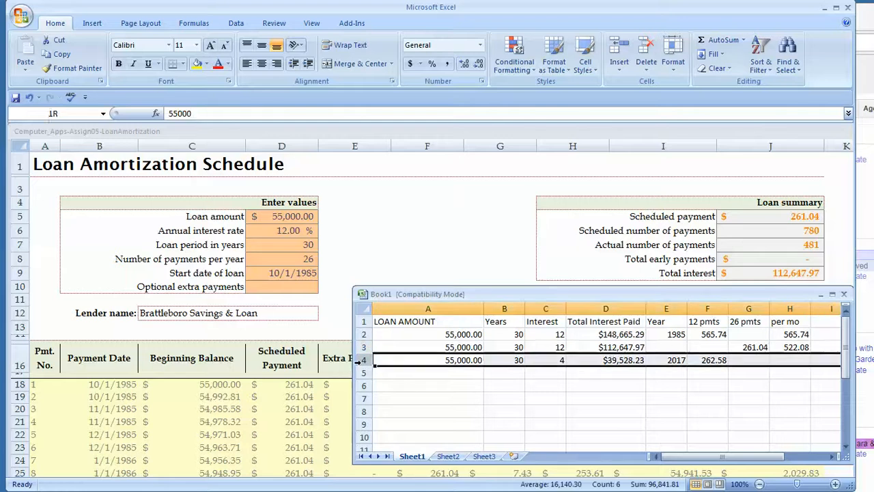
{"action": "key", "text": "ctrl+shift+plus"}
{"action": "key", "text": "ctrl+shift+plus"}
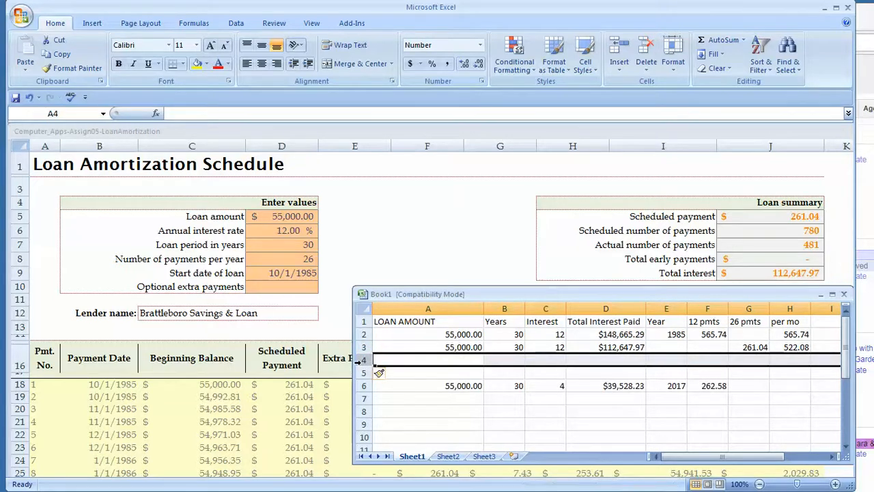
{"action": "left_click", "coordinate": [394, 360]}
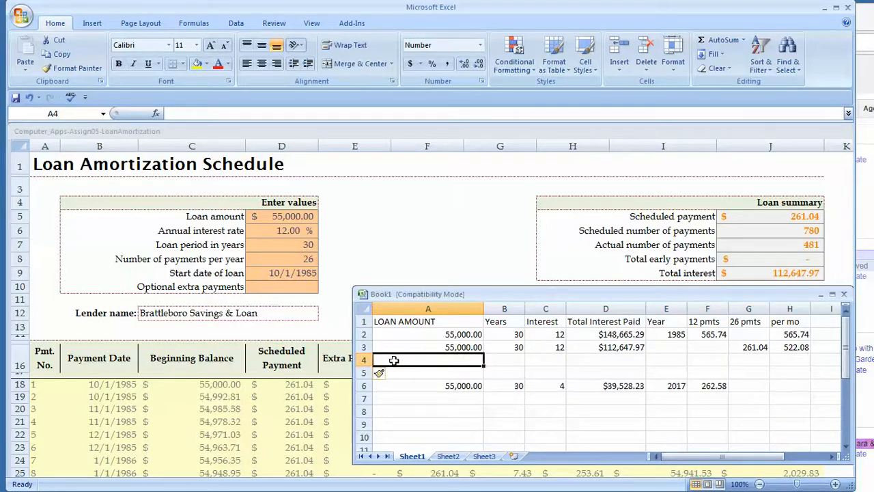
{"action": "type", "text": "over life"}
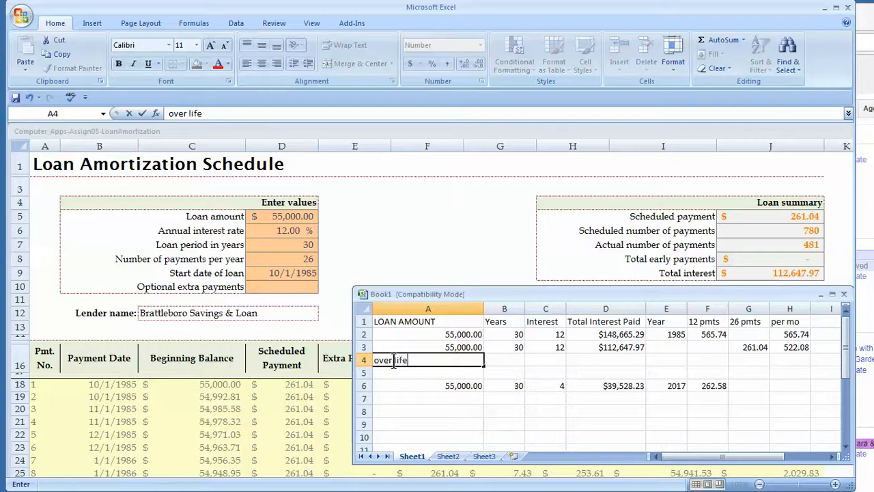
{"action": "type", "text": " of loan"}
Calculate the difference in total interest between the two 1985 loans in D4 with =SUM(D2-D3)
{"action": "key", "text": "Tab"}
{"action": "key", "text": "Tab"}
{"action": "key", "text": "Tab"}
{"action": "type", "text": "=sum("}
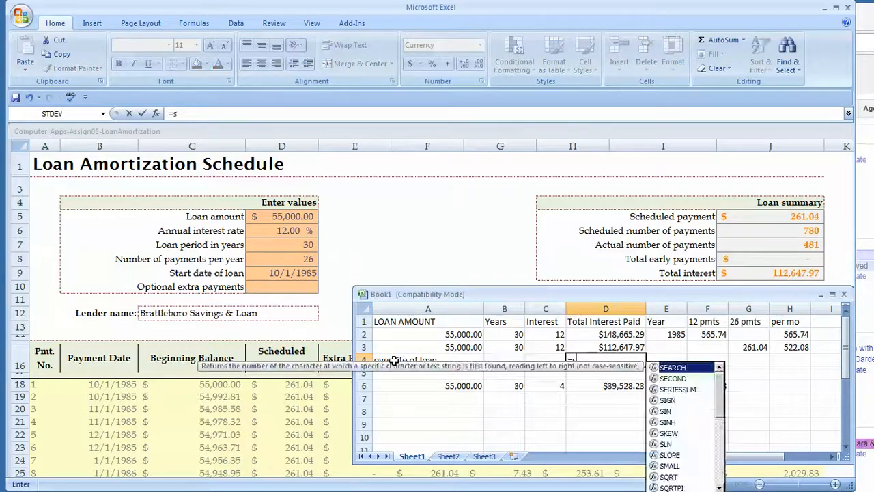
{"action": "key", "text": "Up"}
{"action": "key", "text": "Up"}
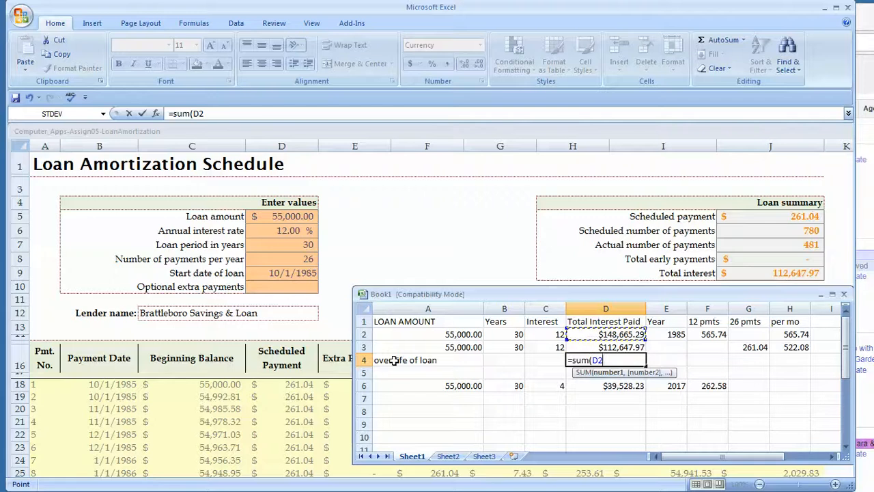
{"action": "type", "text": "-"}
{"action": "key", "text": "Up"}
{"action": "type", "text": ")"}
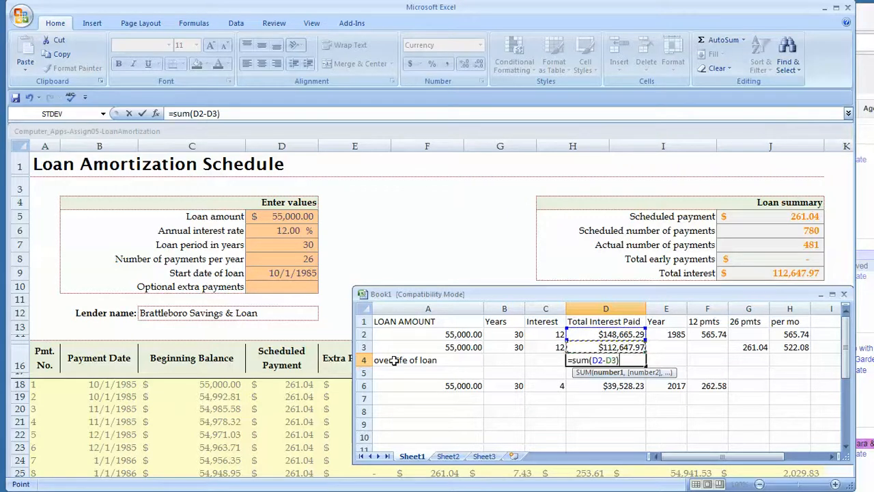
{"action": "key", "text": "Return"}
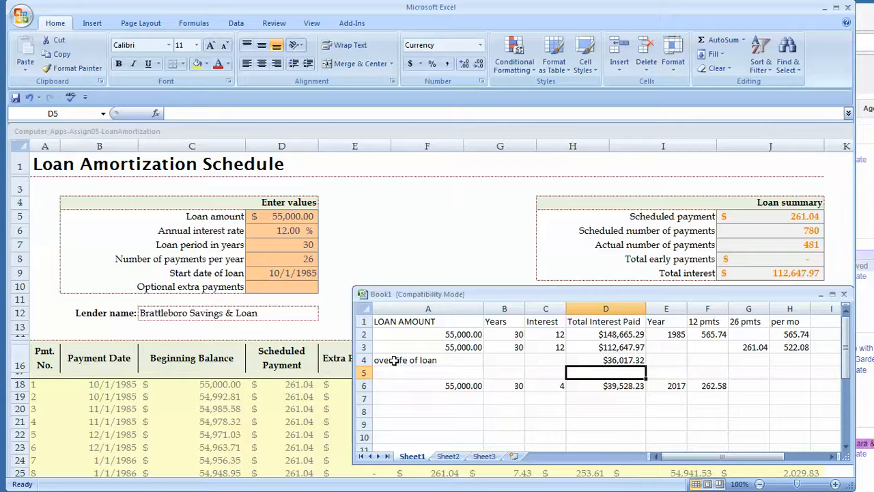